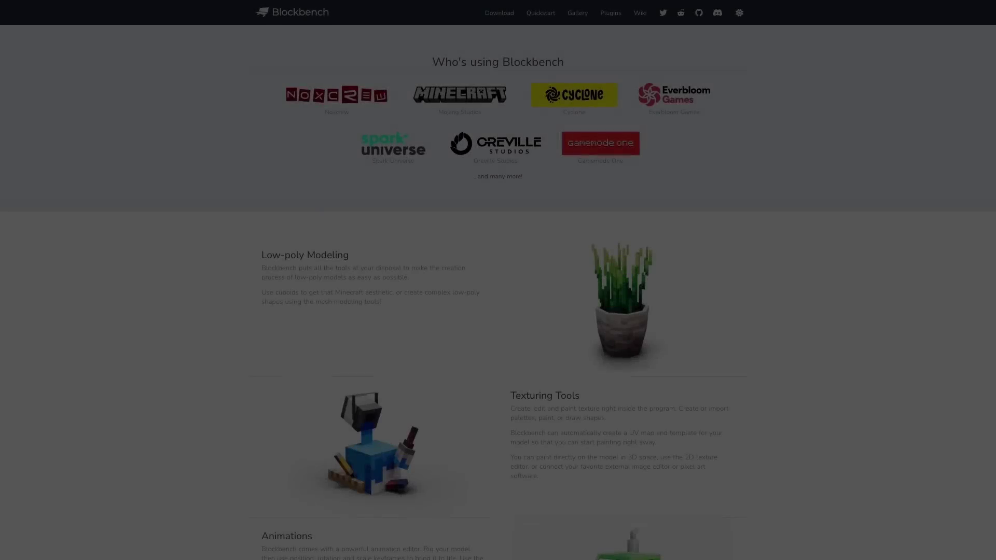
pyautogui.scroll(-2, 498, 293)
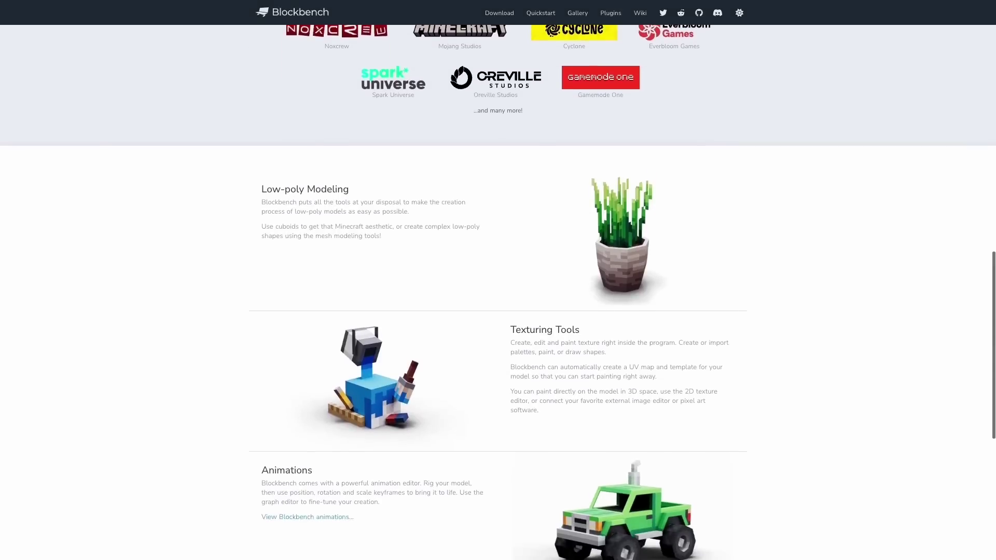
pyautogui.scroll(-4, 498, 293)
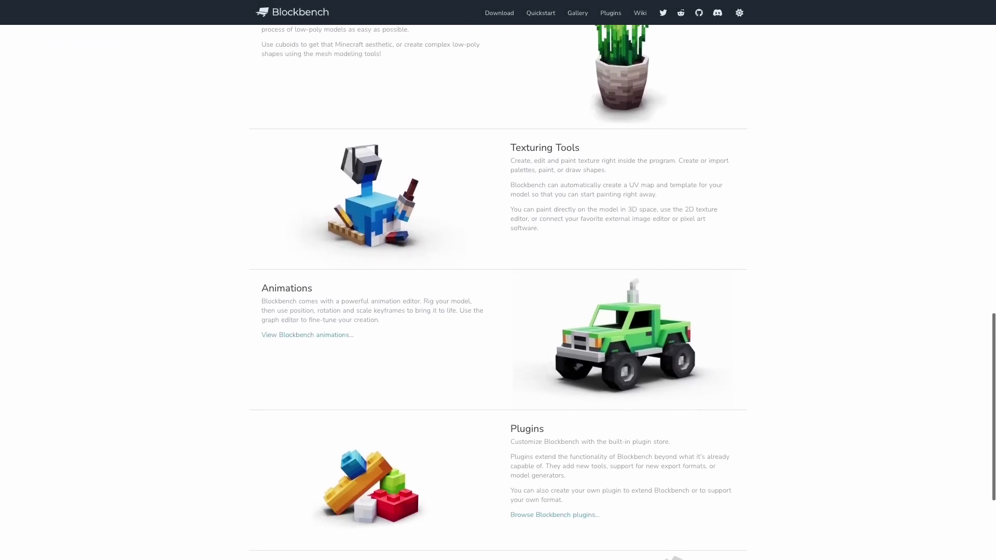
pyautogui.scroll(-3, 498, 293)
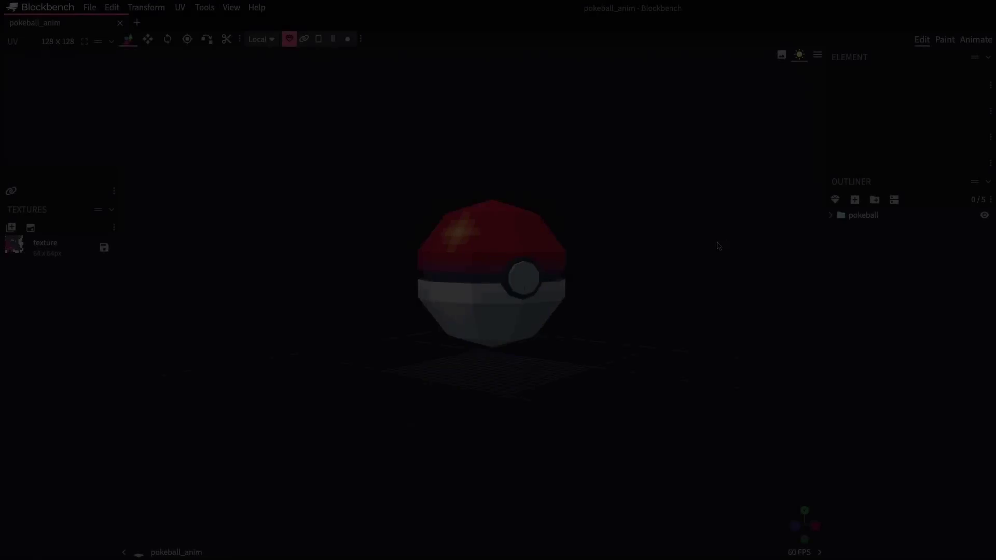
# Switch the pokeball model to Animate mode and select the pokeball bone.
pyautogui.moveTo(696, 246); pyautogui.dragTo(642, 274)
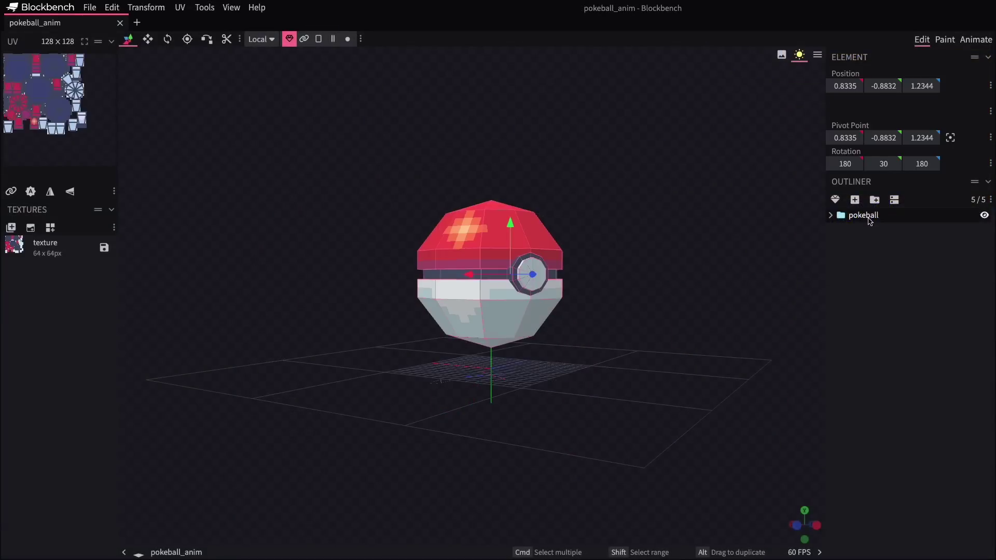
pyautogui.moveTo(513, 247)
pyautogui.mouseDown()
pyautogui.moveTo(506, 179)
pyautogui.moveTo(511, 245)
pyautogui.mouseUp()
pyautogui.click(882, 277)
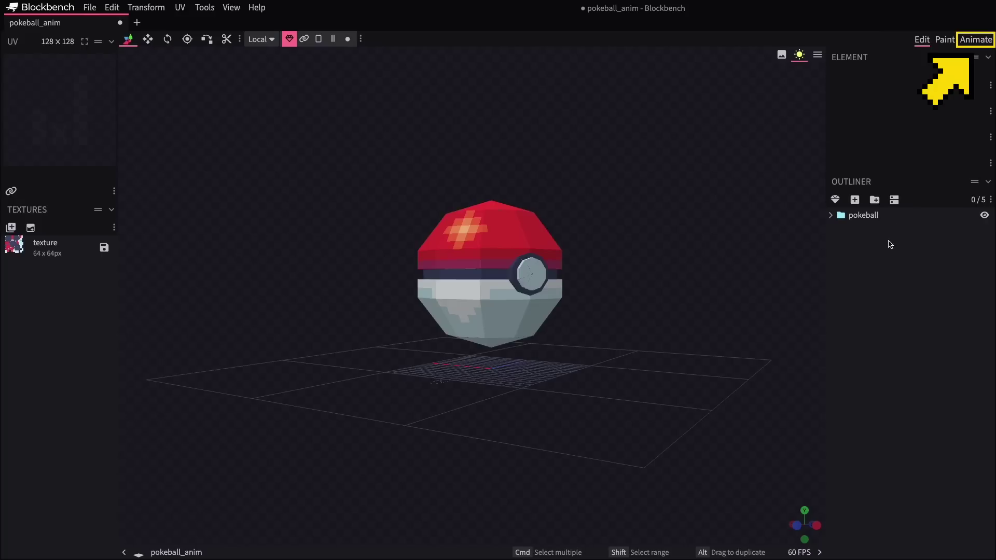
pyautogui.click(980, 41)
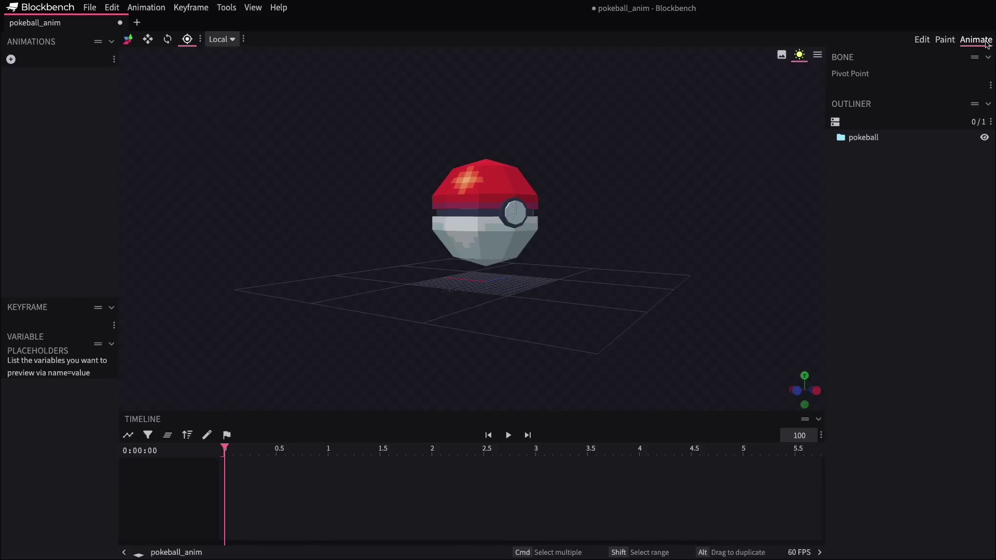
pyautogui.click(871, 141)
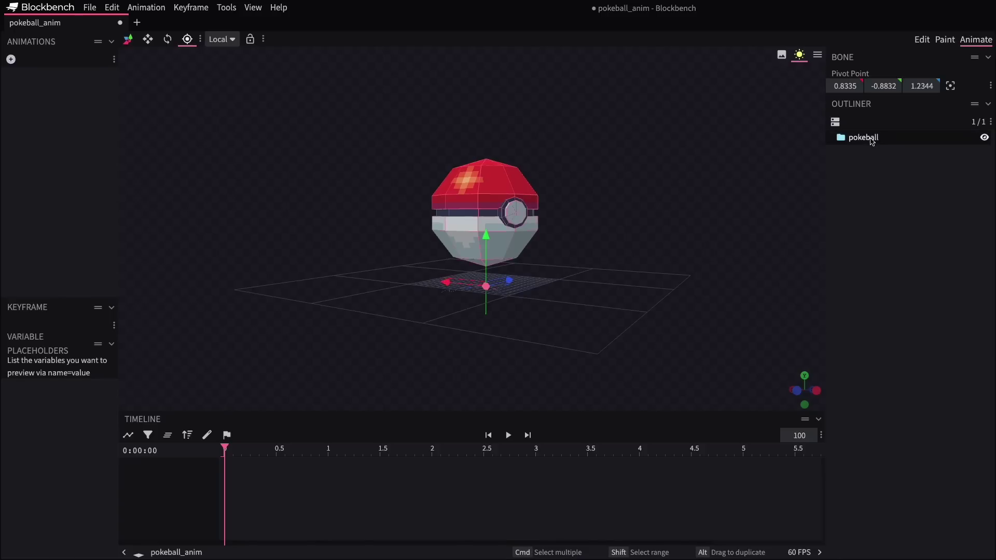
# Create a new animation for the pokeball with its loop mode set to Loop.
pyautogui.click(11, 60)
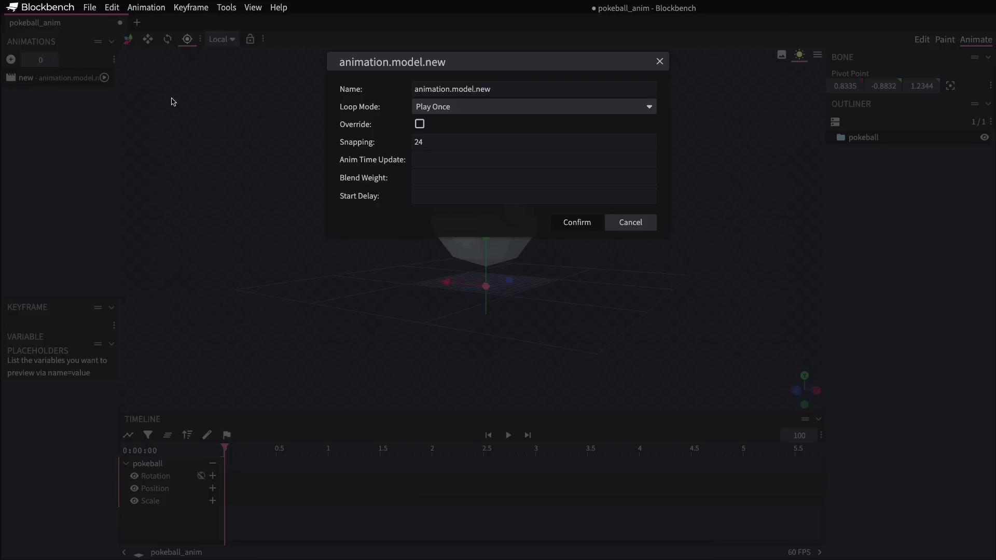
pyautogui.click(493, 107)
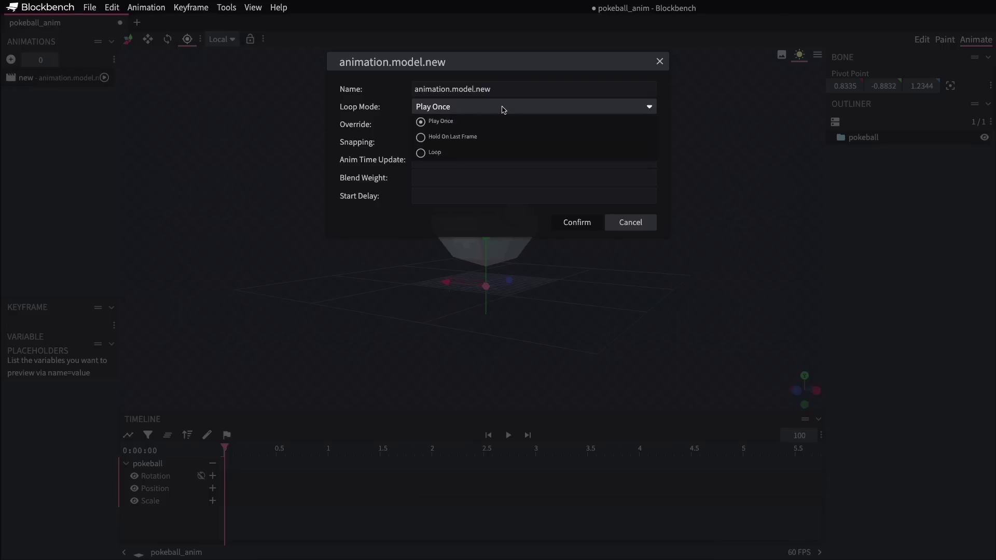
pyautogui.click(469, 154)
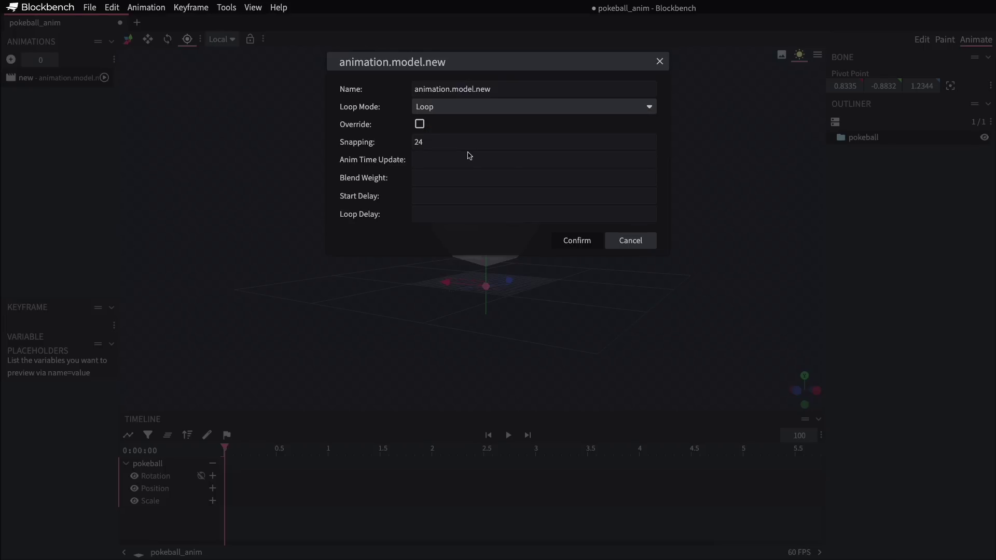
pyautogui.click(574, 240)
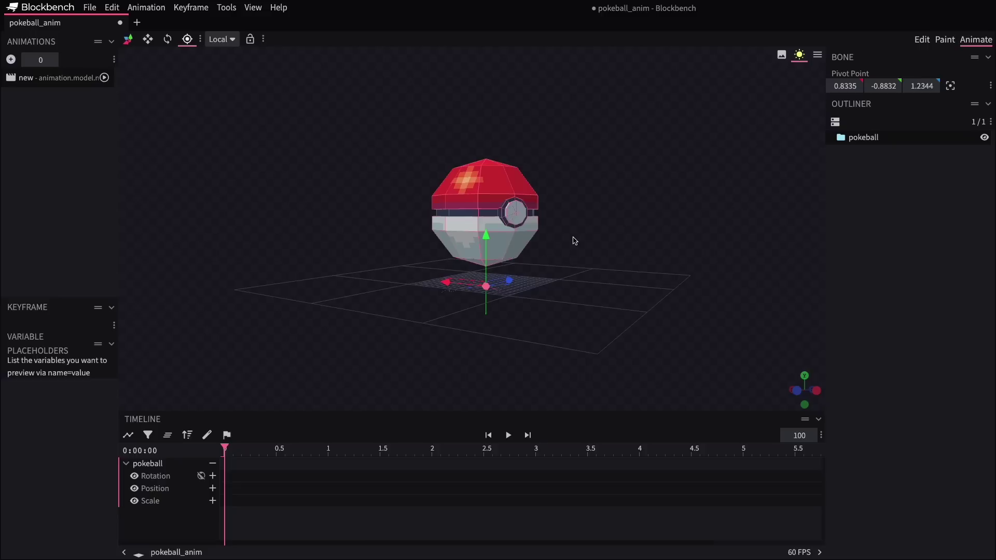
# Add a position keyframe at 0 seconds and raise the pokeball to Y 10 at 1 second.
pyautogui.click(212, 488)
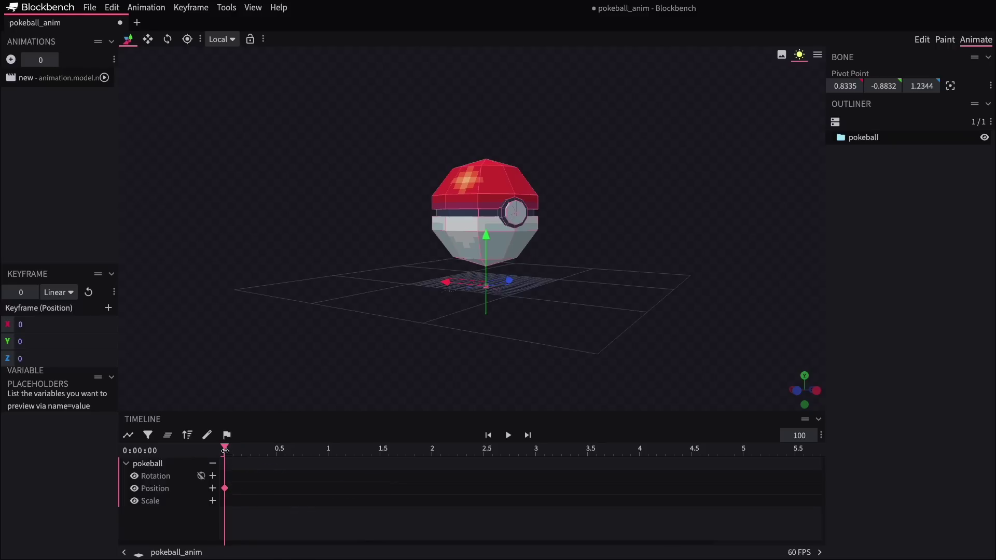
pyautogui.moveTo(224, 448); pyautogui.dragTo(327, 451)
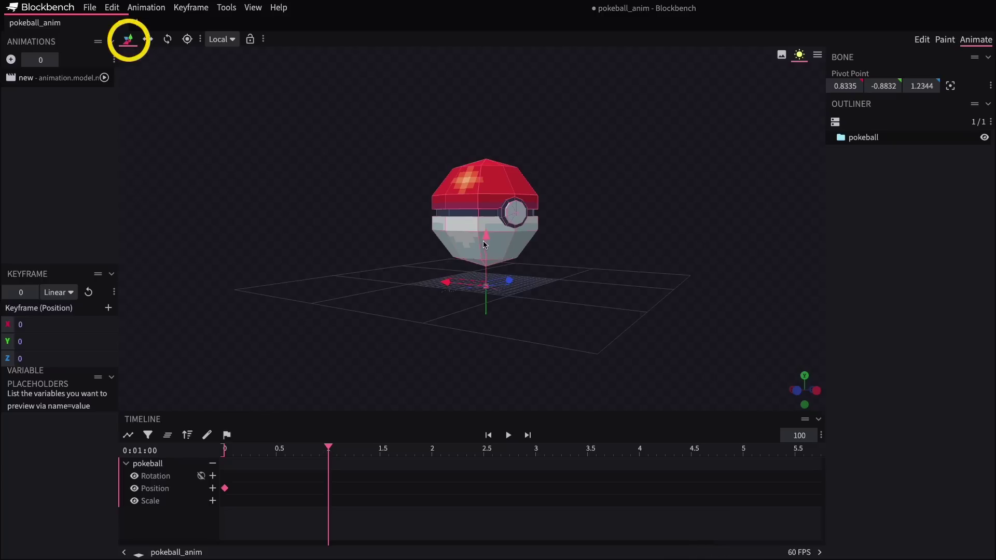
pyautogui.moveTo(484, 244); pyautogui.dragTo(487, 171)
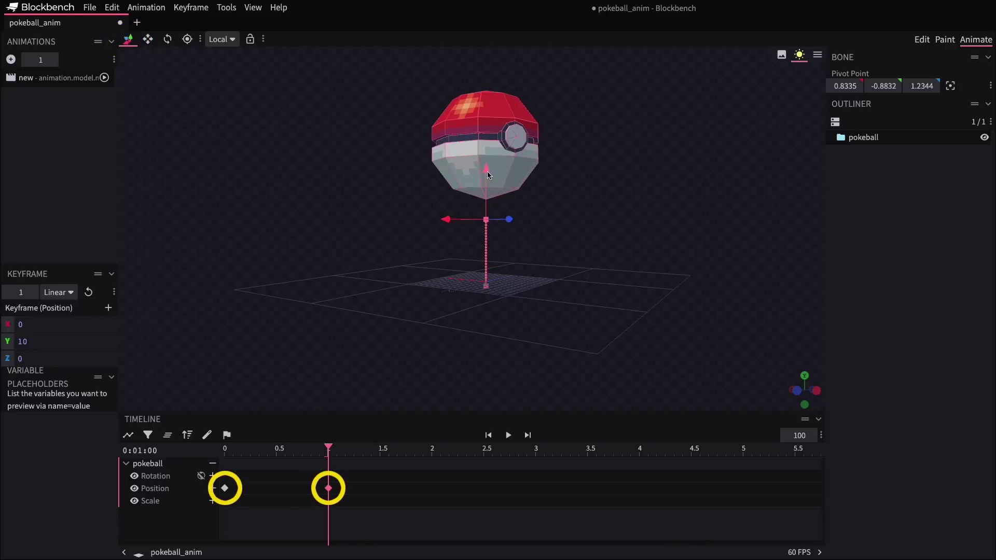
# Play the rising motion from the start and return to the first frame.
pyautogui.click(488, 435)
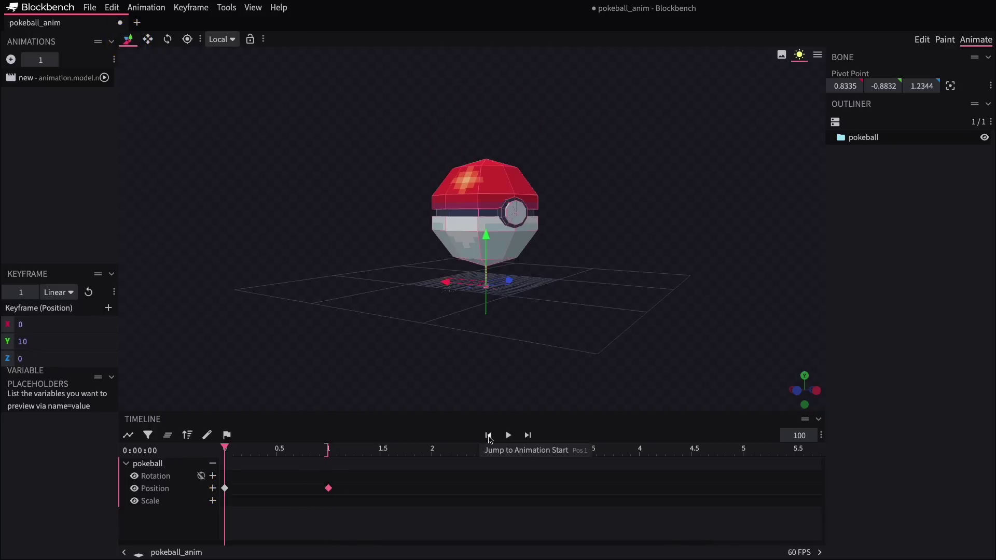
pyautogui.press('space')
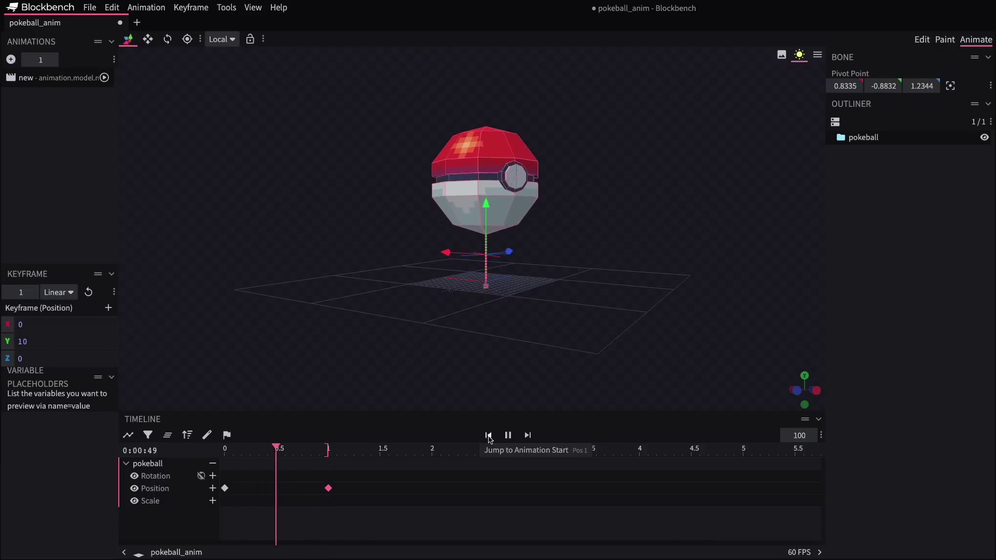
pyautogui.click(489, 436)
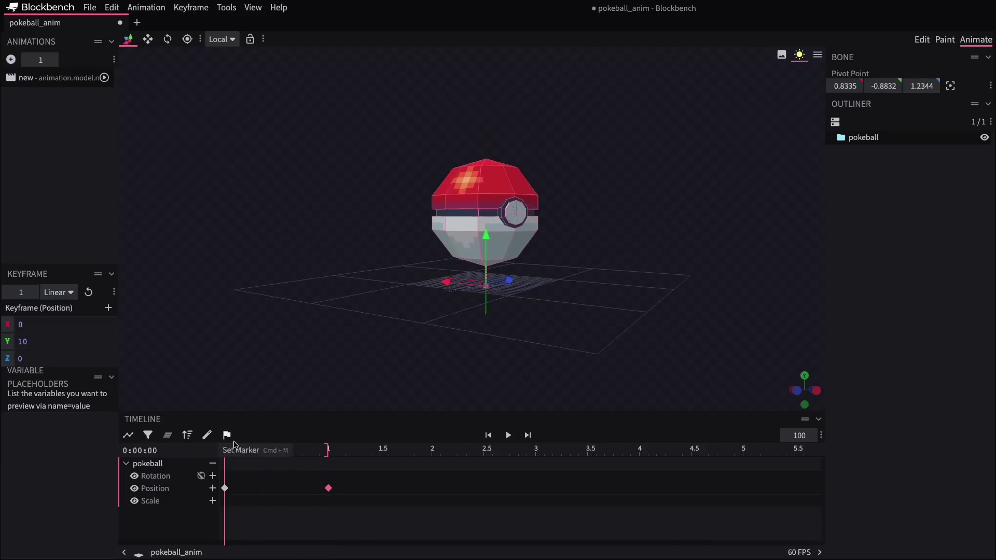
# Copy the position keyframe at 0 seconds and paste it at 2 seconds.
pyautogui.moveTo(226, 447); pyautogui.dragTo(433, 451)
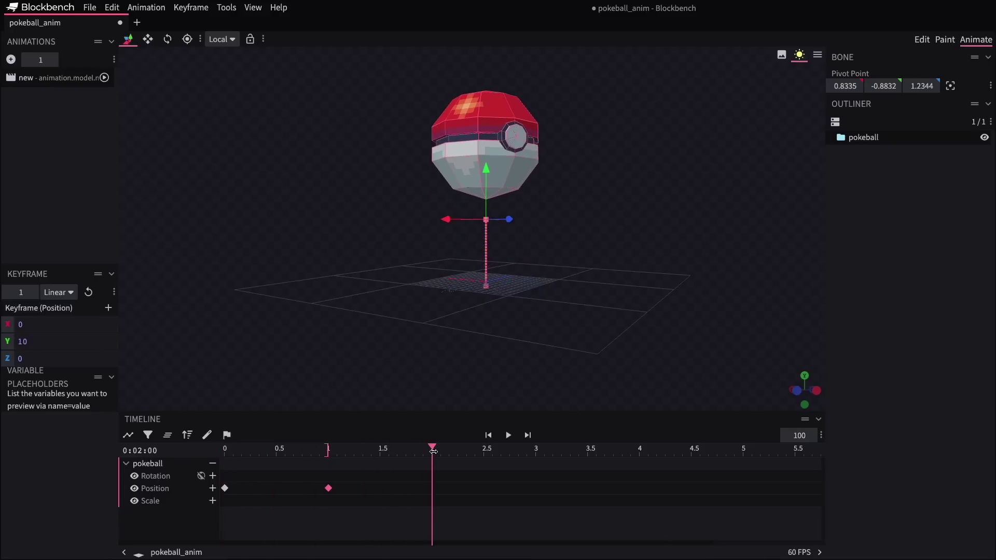
pyautogui.rightClick(231, 490)
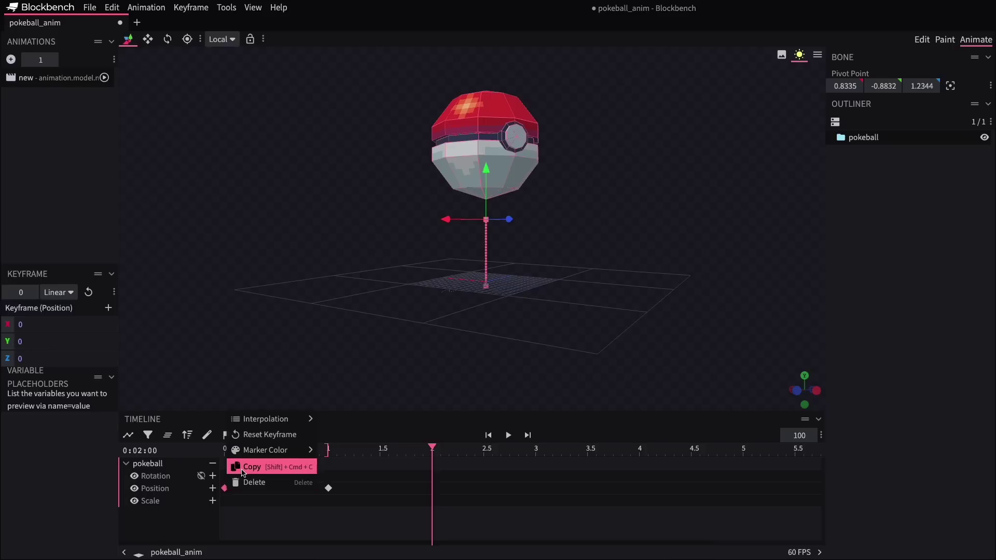
pyautogui.click(283, 469)
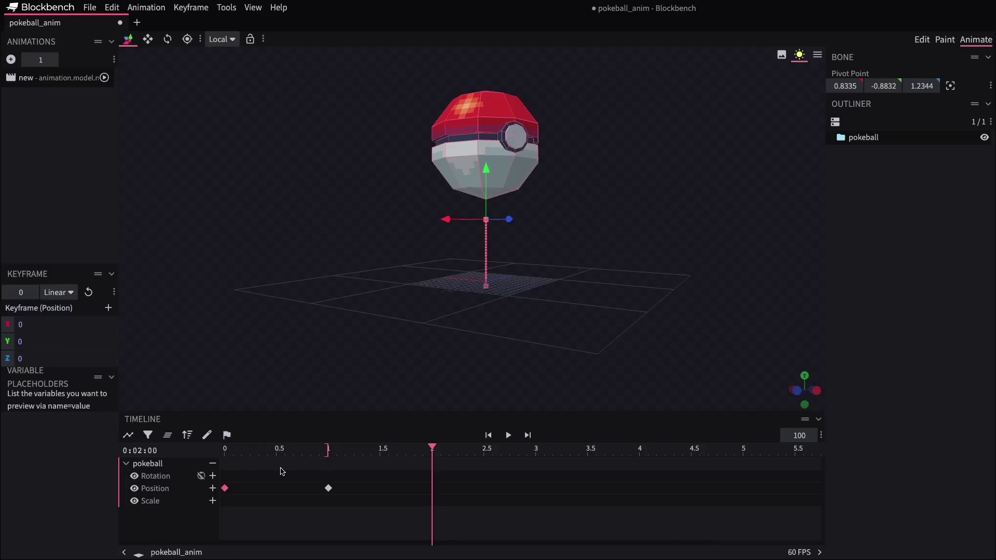
pyautogui.rightClick(433, 491)
pyautogui.click(462, 446)
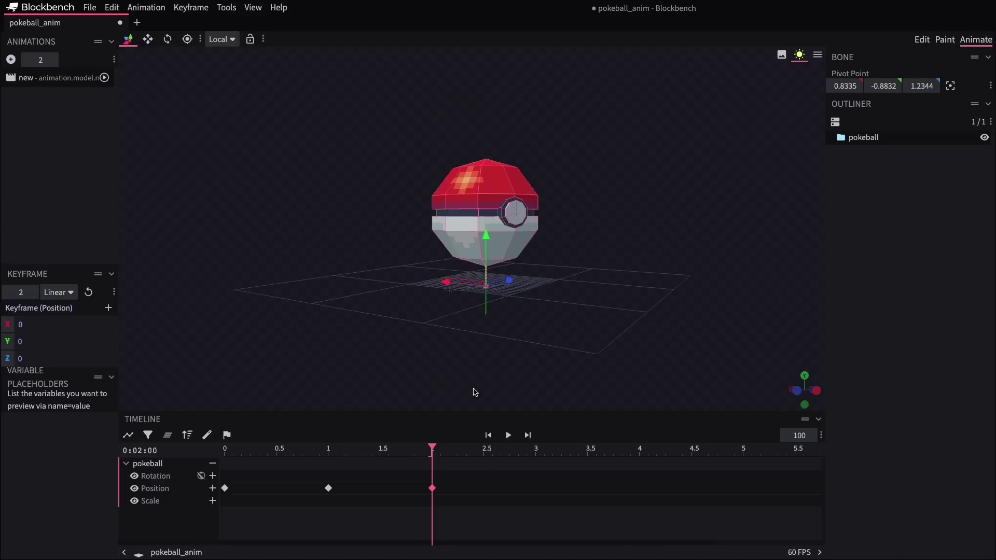
# Preview the up-and-down motion, stop it and rewind to the animation start.
pyautogui.click(508, 436)
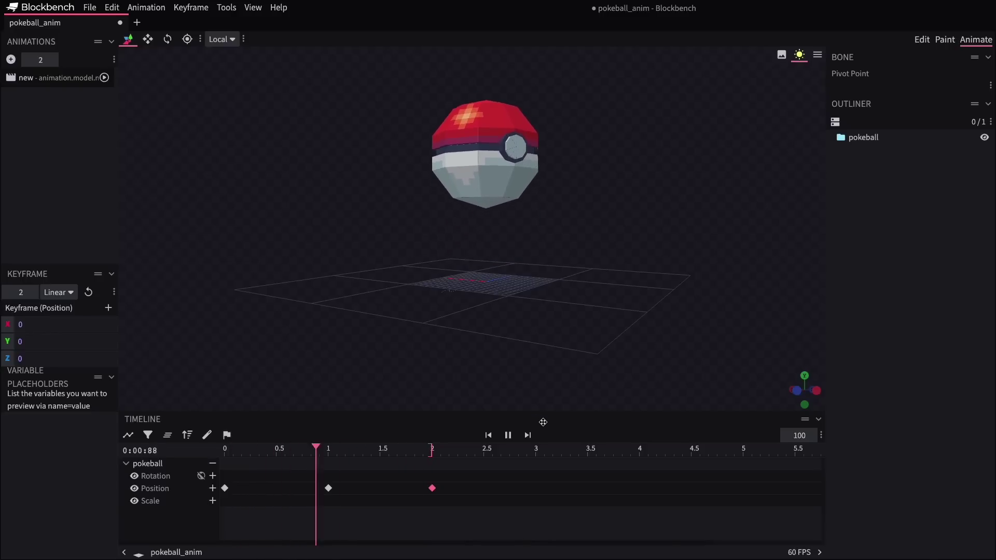
pyautogui.click(508, 435)
pyautogui.click(488, 436)
# Set the interpolation of all three position keyframes to Smooth and preview the motion.
pyautogui.keyDown('shift'); pyautogui.click(328, 488); pyautogui.keyUp('shift')
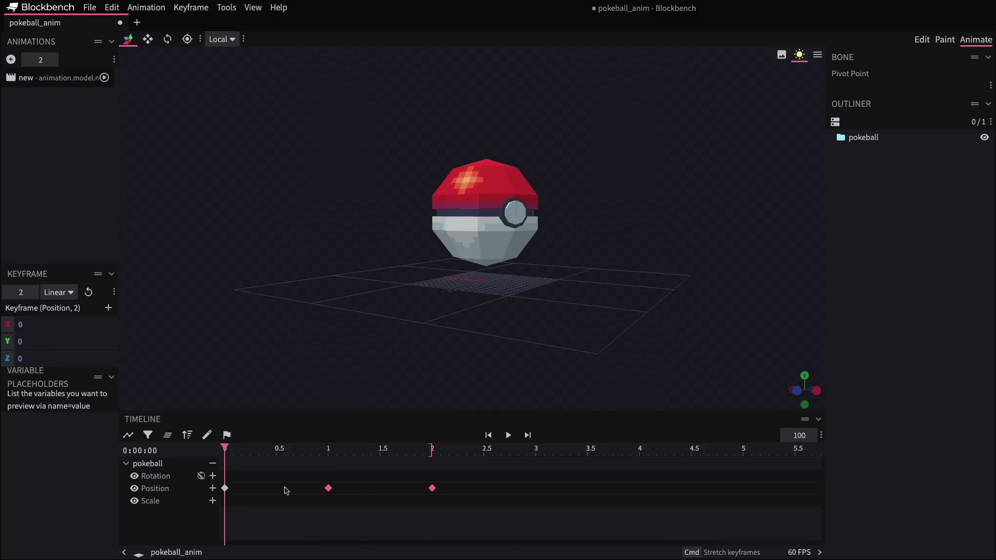
pyautogui.keyDown('shift'); pyautogui.click(225, 488); pyautogui.keyUp('shift')
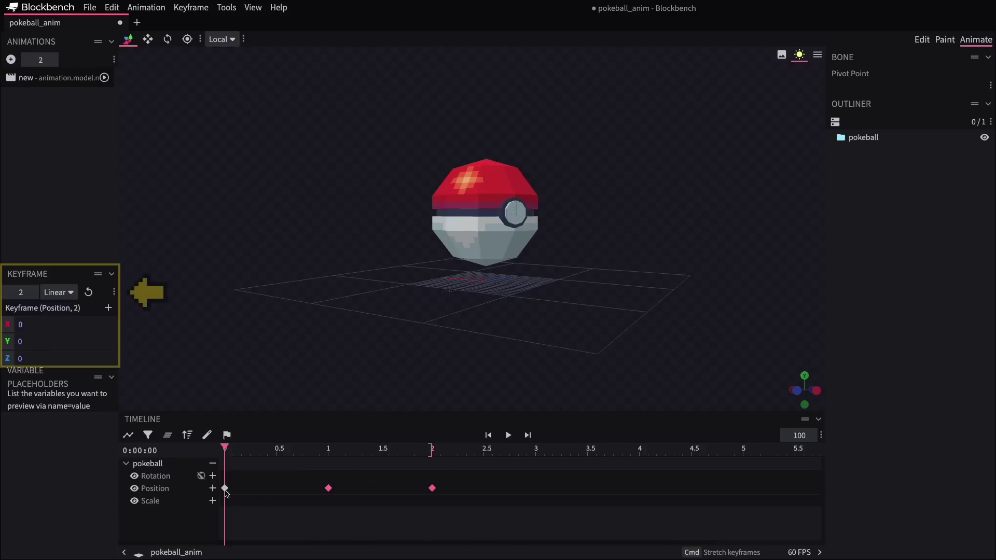
pyautogui.click(58, 293)
pyautogui.click(50, 324)
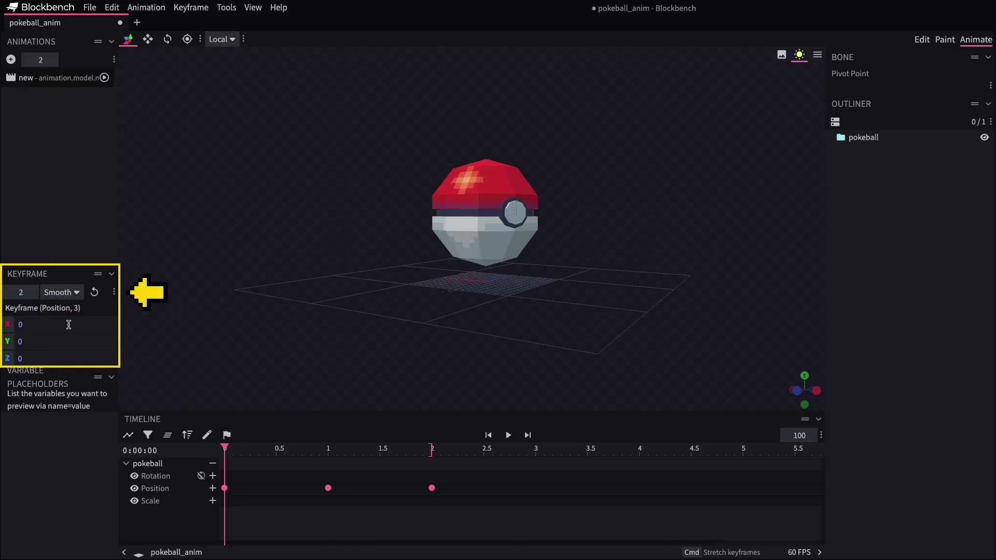
pyautogui.click(508, 435)
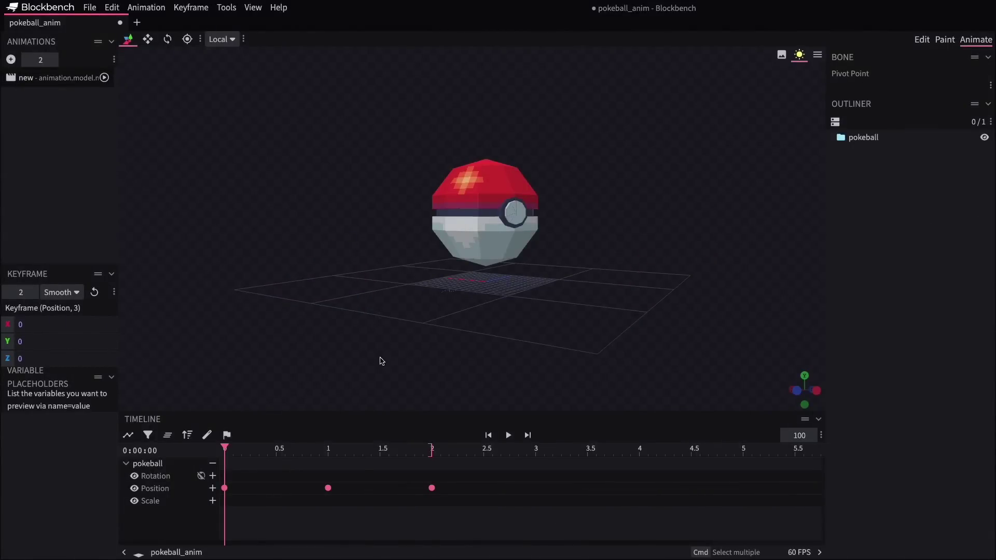
# Add a rotation keyframe at 0 seconds and one at 2 seconds with Y 360, and preview the spin.
pyautogui.click(213, 476)
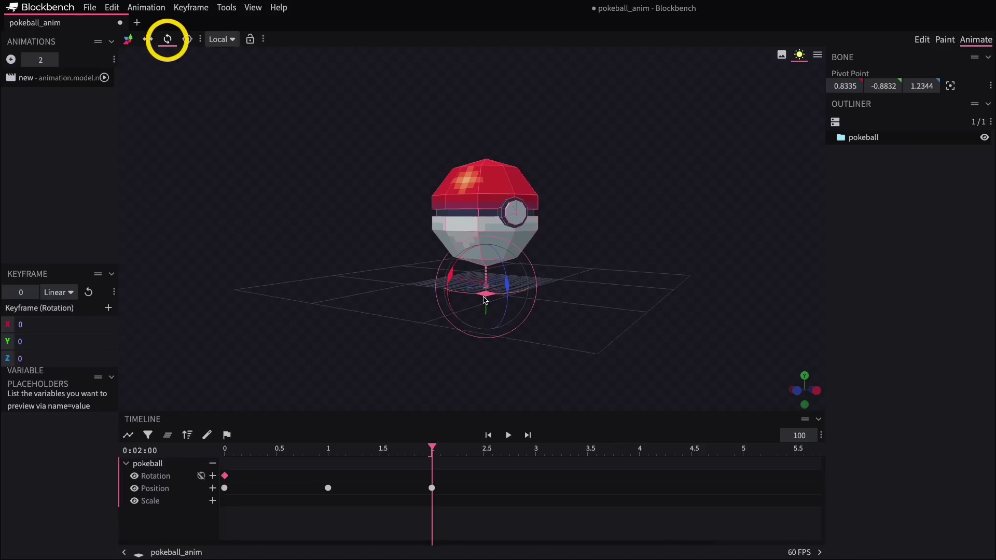
pyautogui.moveTo(488, 300); pyautogui.dragTo(348, 315)
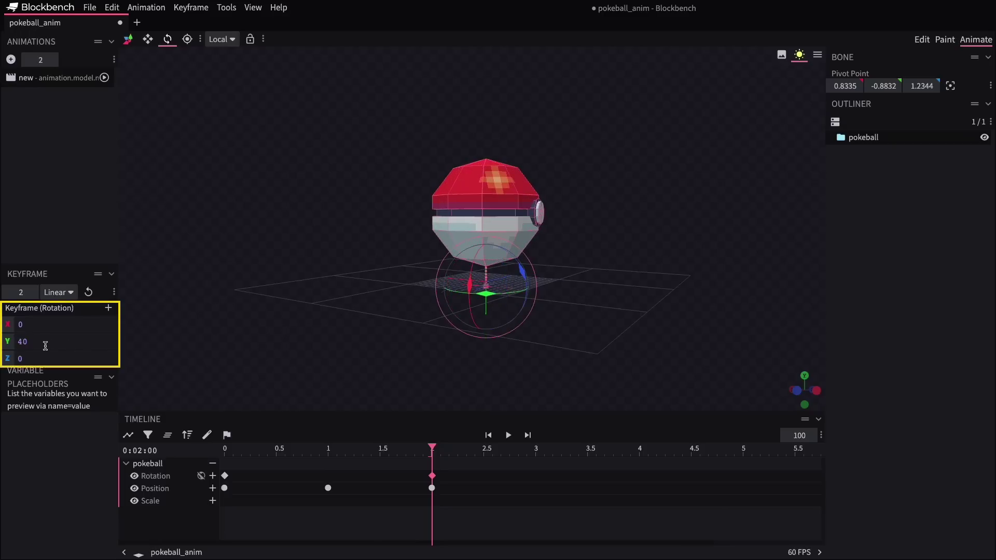
pyautogui.write('360')
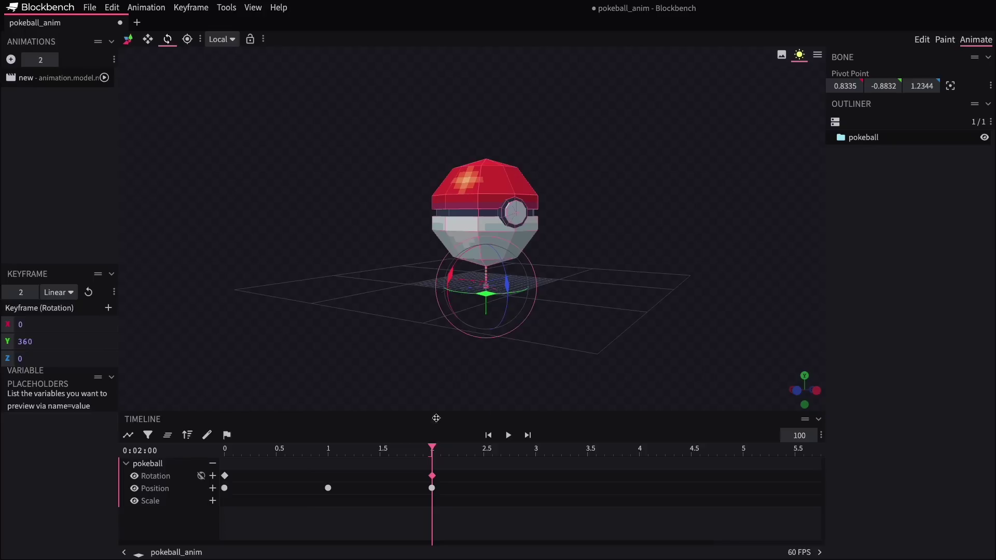
pyautogui.click(508, 436)
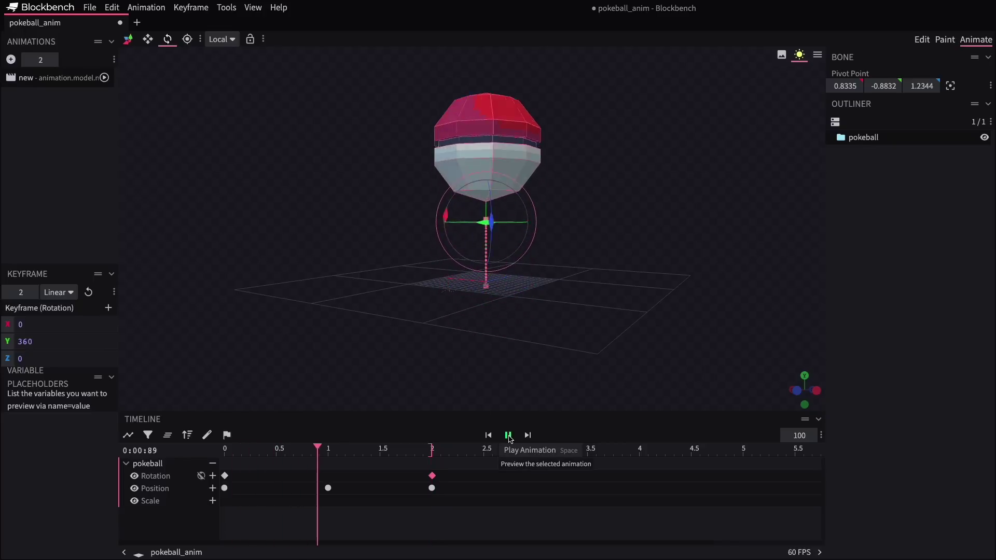
pyautogui.click(888, 369)
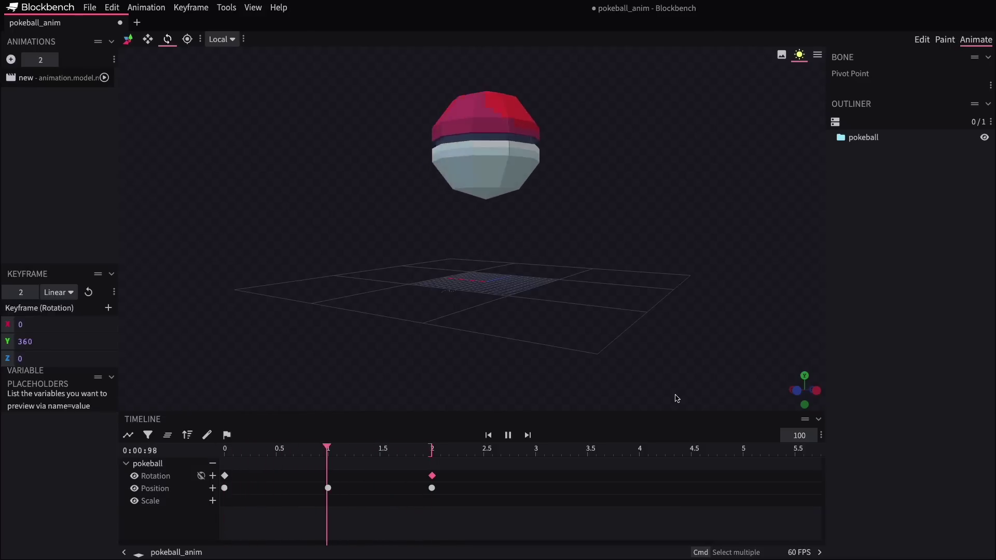
# Change the Y rotation of the keyframe at 2 seconds and play the animation again.
pyautogui.click(516, 435)
pyautogui.click(528, 435)
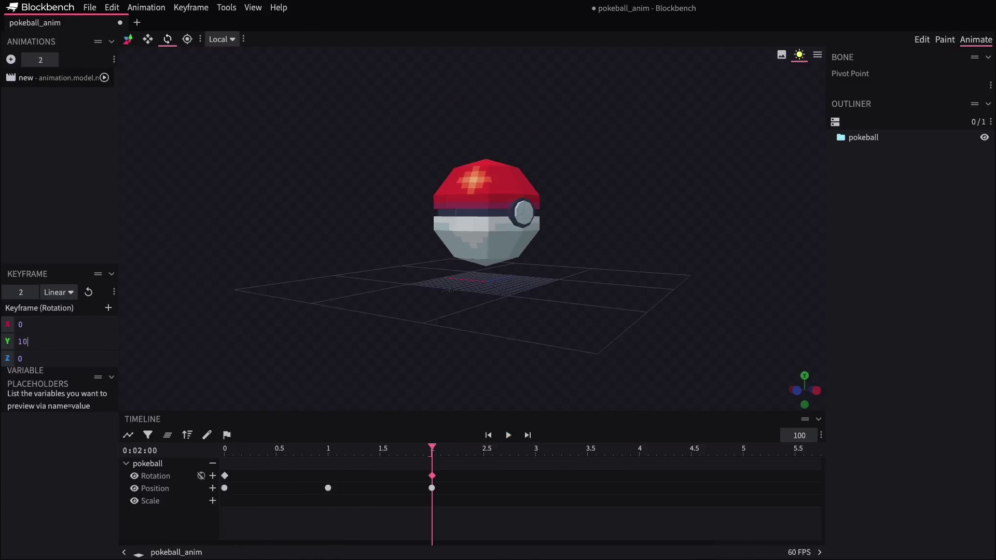
pyautogui.click(508, 434)
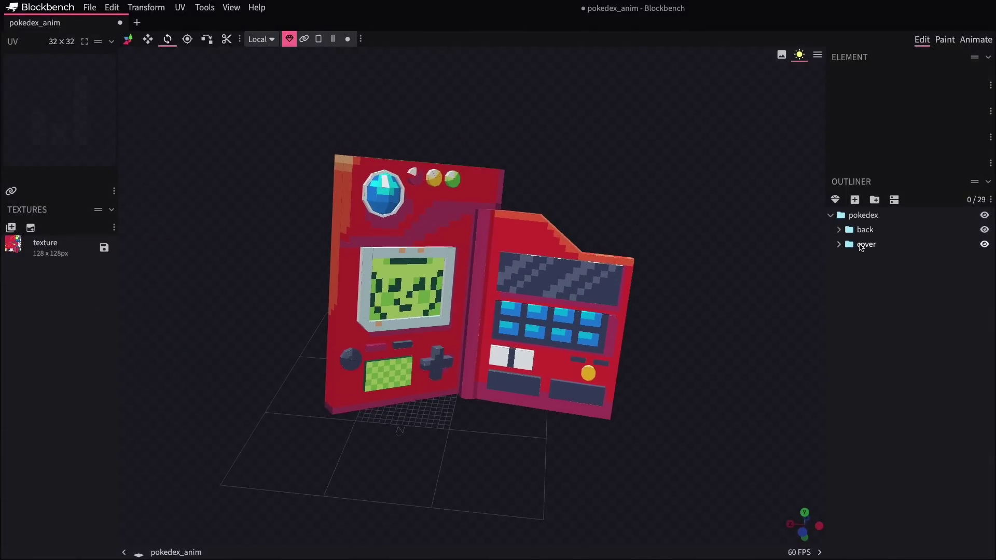
# Select the pokedex's cover and back groups in turn to examine which parts each contains.
pyautogui.click(863, 245)
pyautogui.moveTo(510, 282)
pyautogui.mouseDown()
pyautogui.moveTo(365, 282)
pyautogui.moveTo(307, 271)
pyautogui.moveTo(463, 289)
pyautogui.moveTo(319, 278)
pyautogui.moveTo(517, 285)
pyautogui.mouseUp()
pyautogui.click(866, 314)
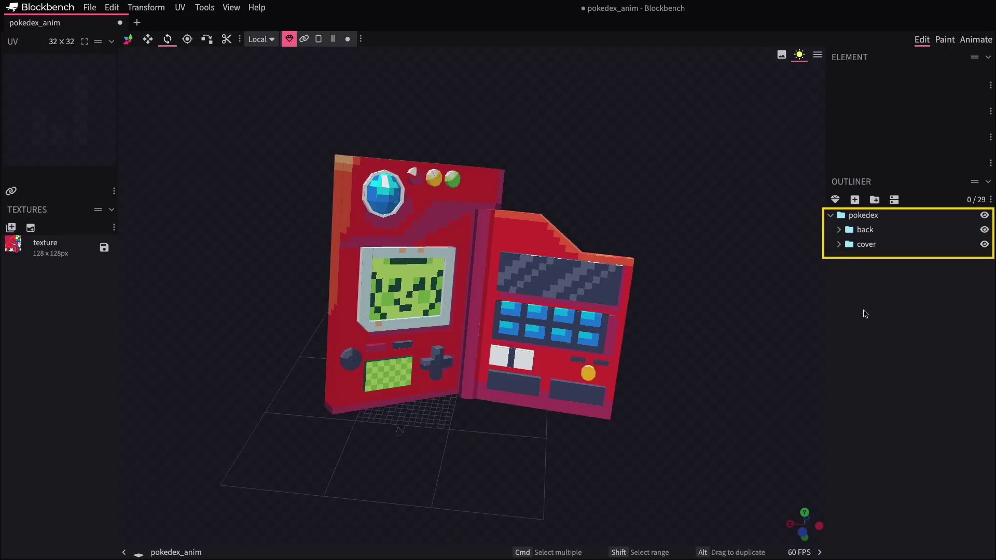
pyautogui.click(871, 231)
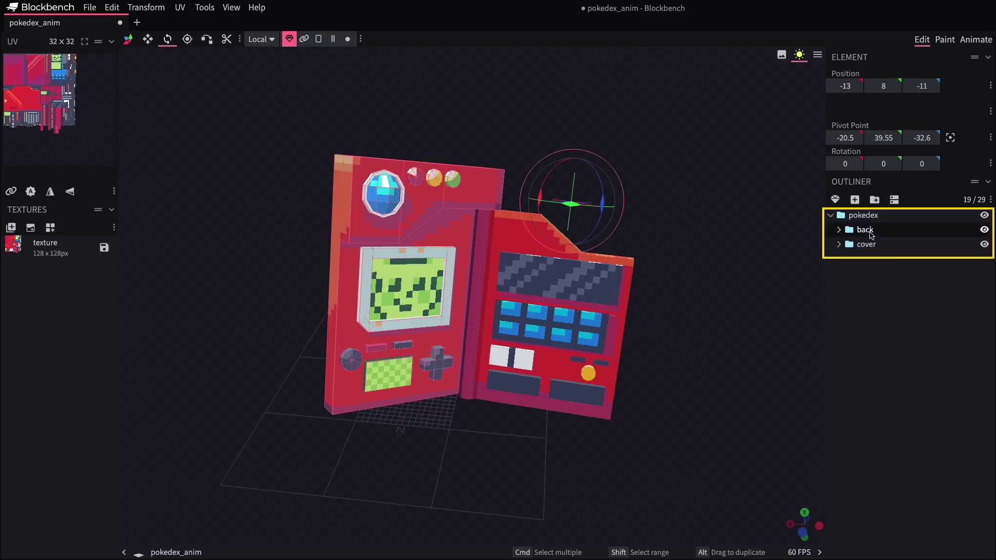
# Expand the back group and its buttons2 subgroup to examine which meshes they contain.
pyautogui.click(984, 229)
pyautogui.click(984, 230)
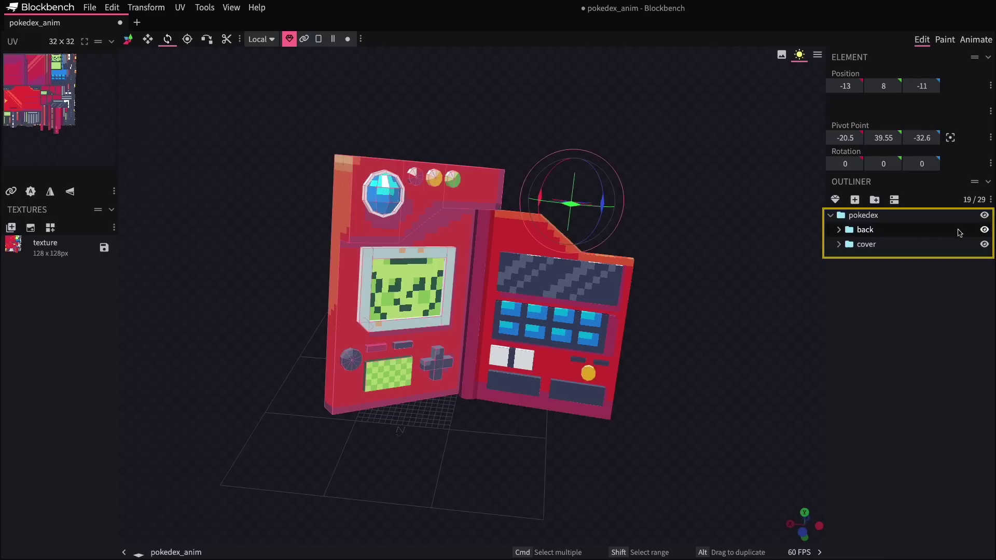
pyautogui.click(839, 229)
pyautogui.click(876, 246)
pyautogui.click(881, 261)
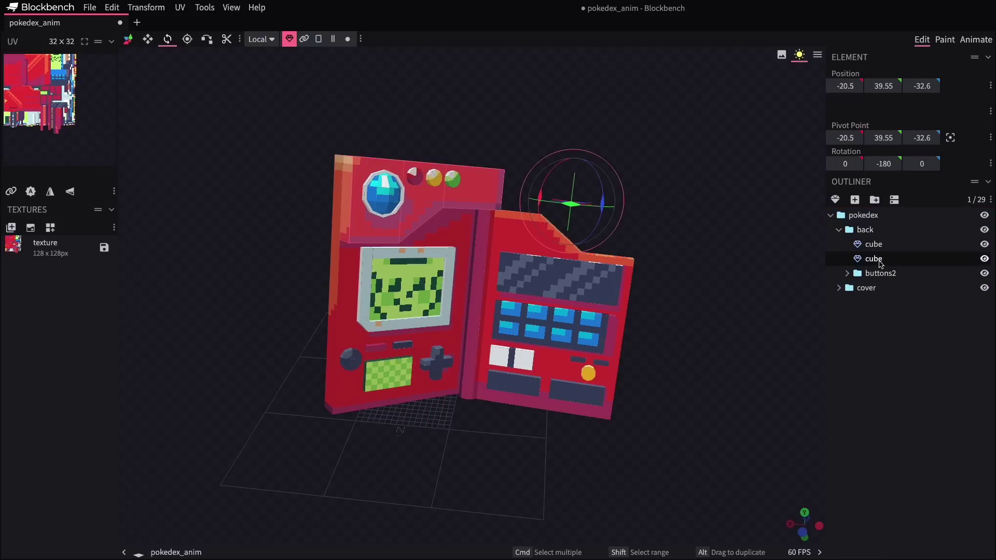
pyautogui.click(847, 274)
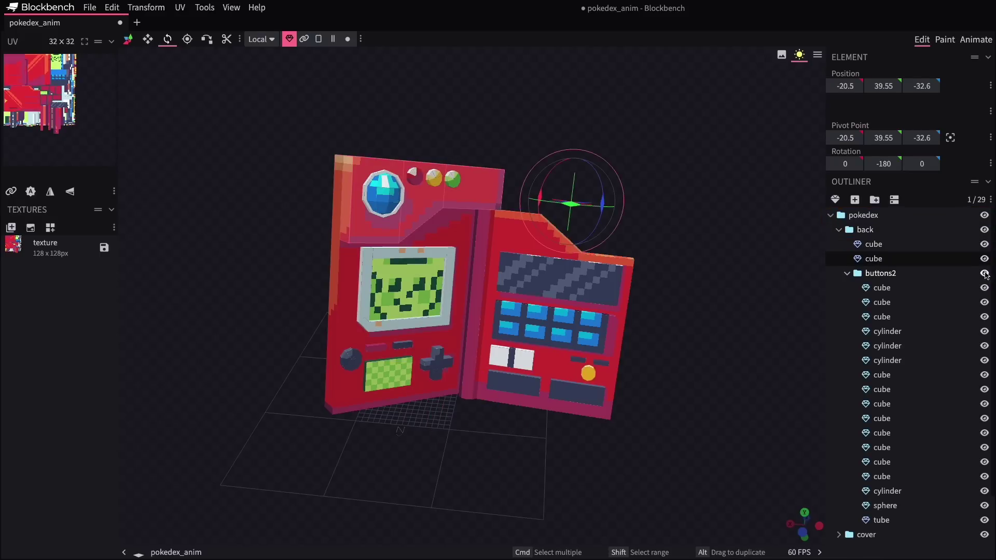
pyautogui.click(847, 274)
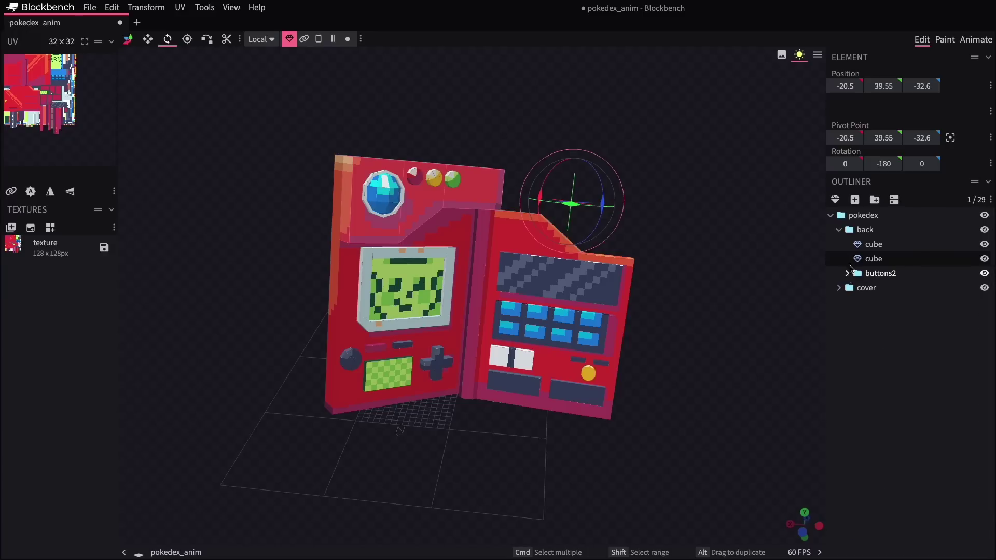
# Expand the cover group and select its cube and button meshes to examine how the cover is organized.
pyautogui.click(839, 229)
pyautogui.click(864, 245)
pyautogui.click(840, 245)
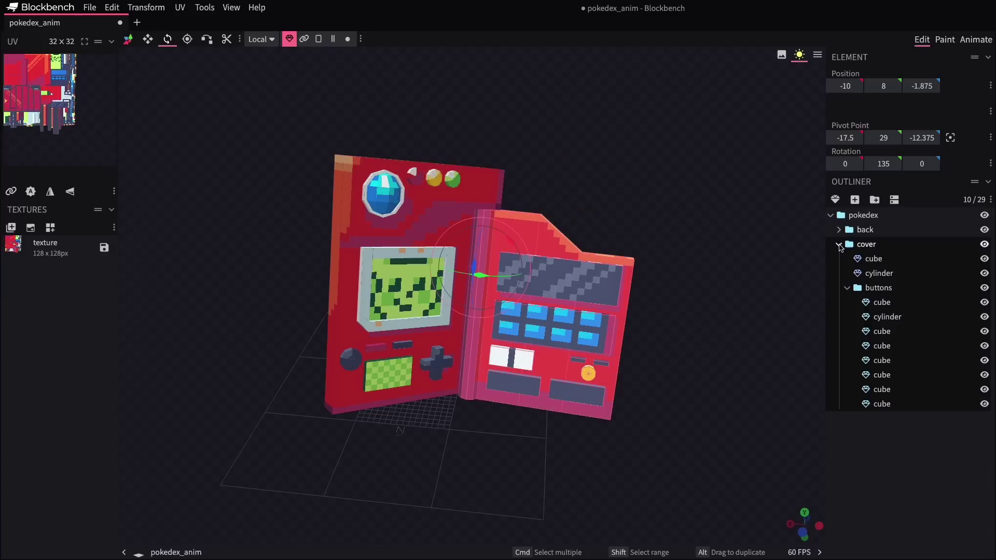
pyautogui.click(874, 259)
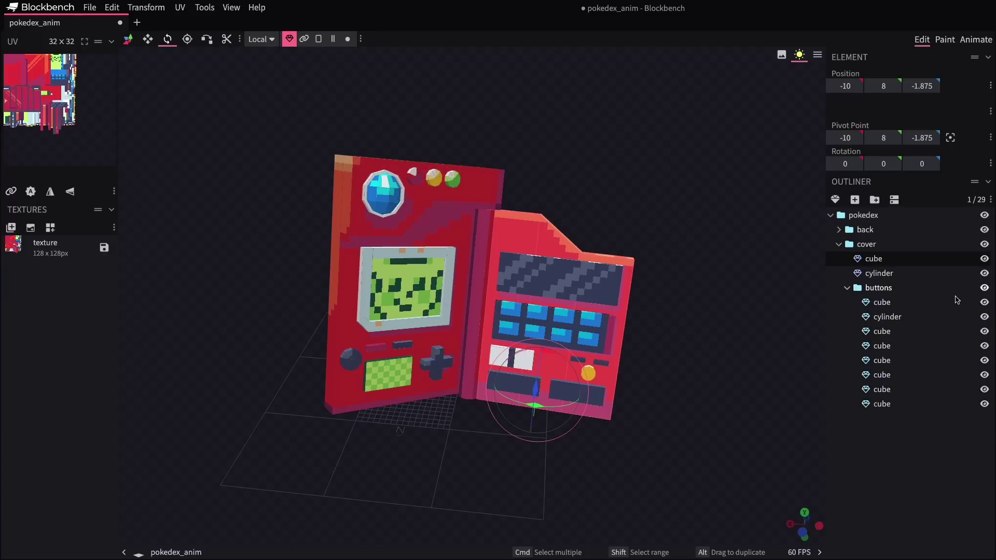
pyautogui.click(928, 306)
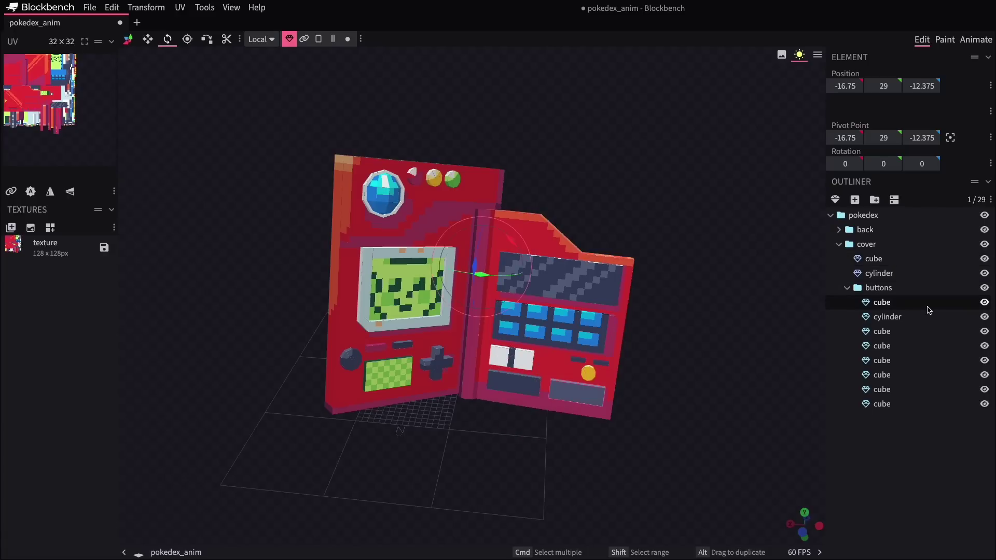
pyautogui.moveTo(903, 311); pyautogui.dragTo(885, 336)
pyautogui.rightClick(884, 334)
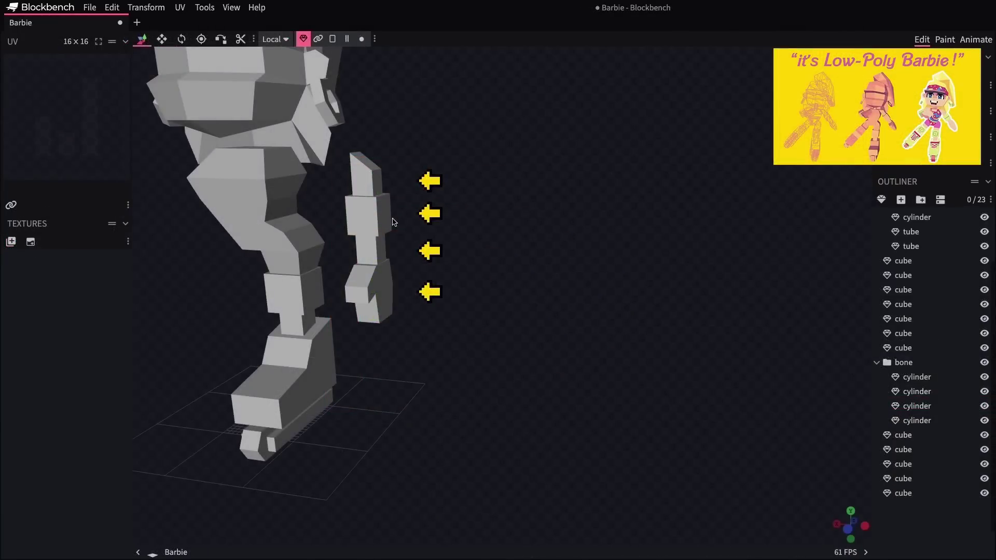
# In the Barbie model, group the four cube meshes that form the arm and rename the group to "arm".
pyautogui.click(908, 486)
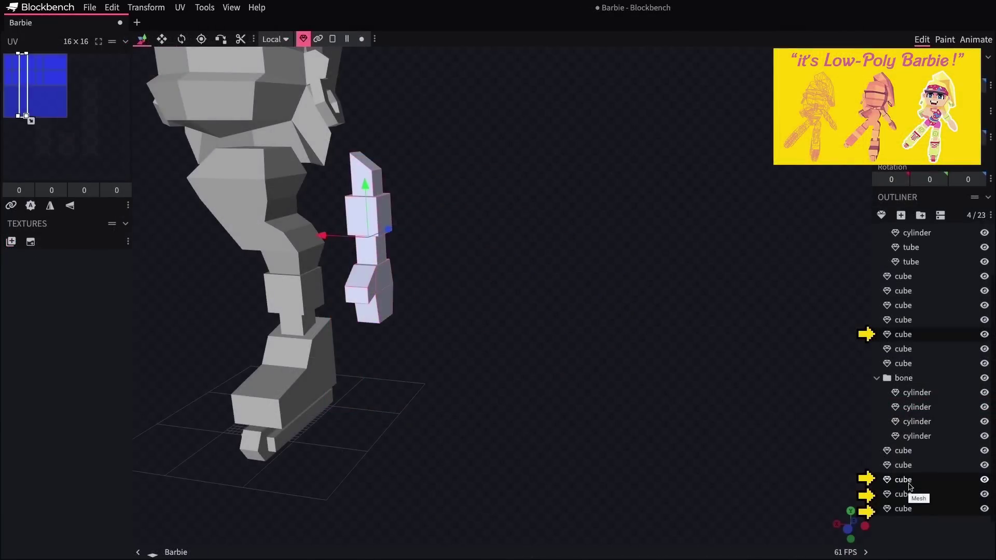
pyautogui.rightClick(909, 486)
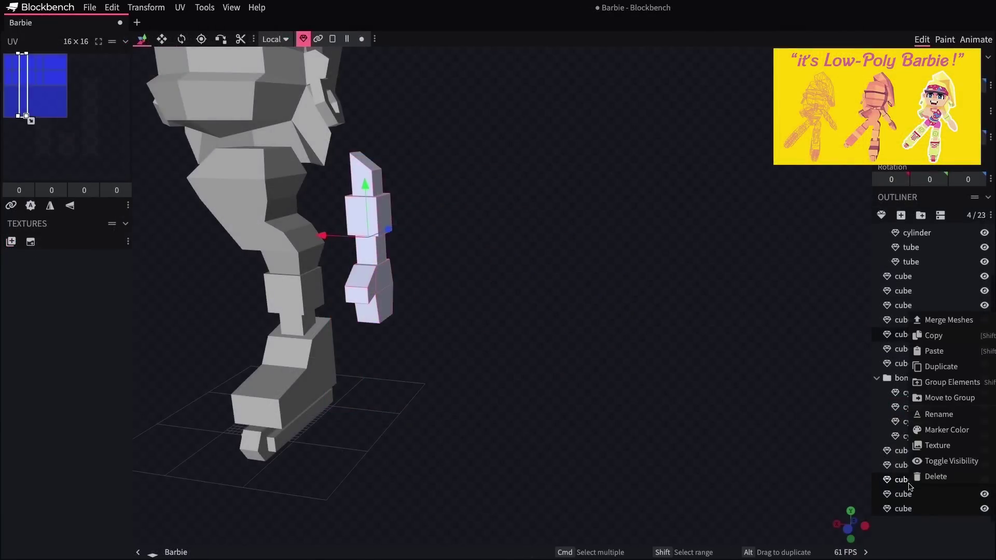
pyautogui.click(960, 386)
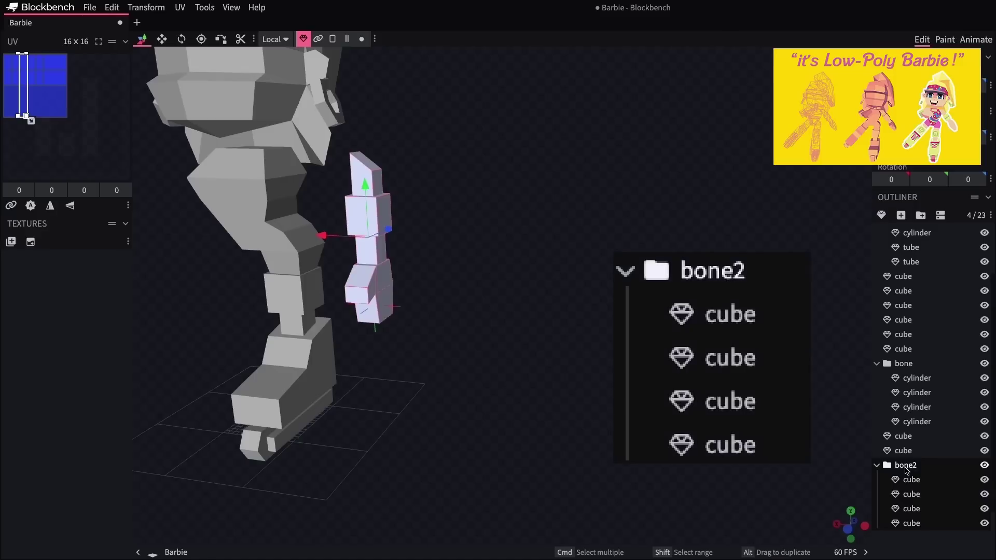
pyautogui.doubleClick(906, 465)
pyautogui.write('arm')
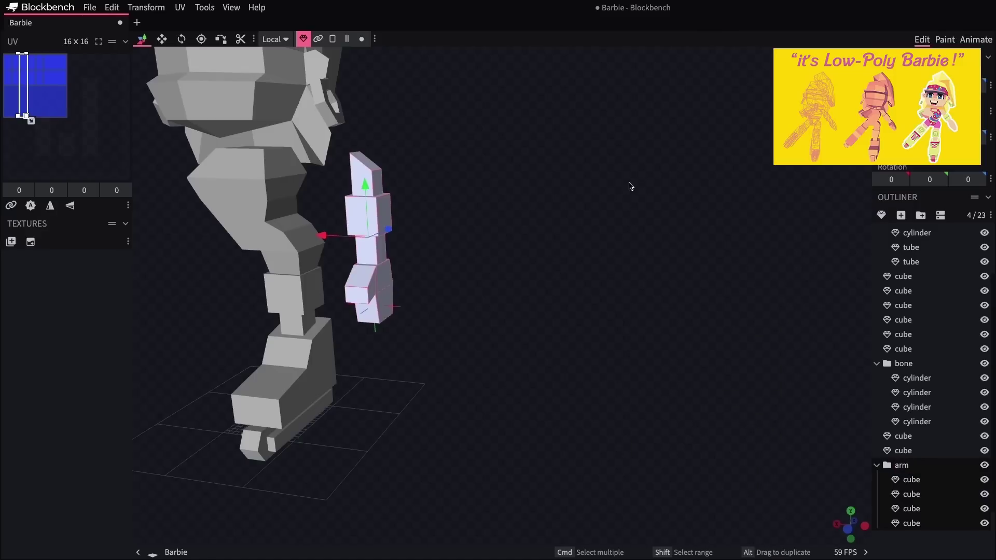
pyautogui.moveTo(519, 239); pyautogui.dragTo(413, 237)
pyautogui.moveTo(340, 234); pyautogui.dragTo(289, 232)
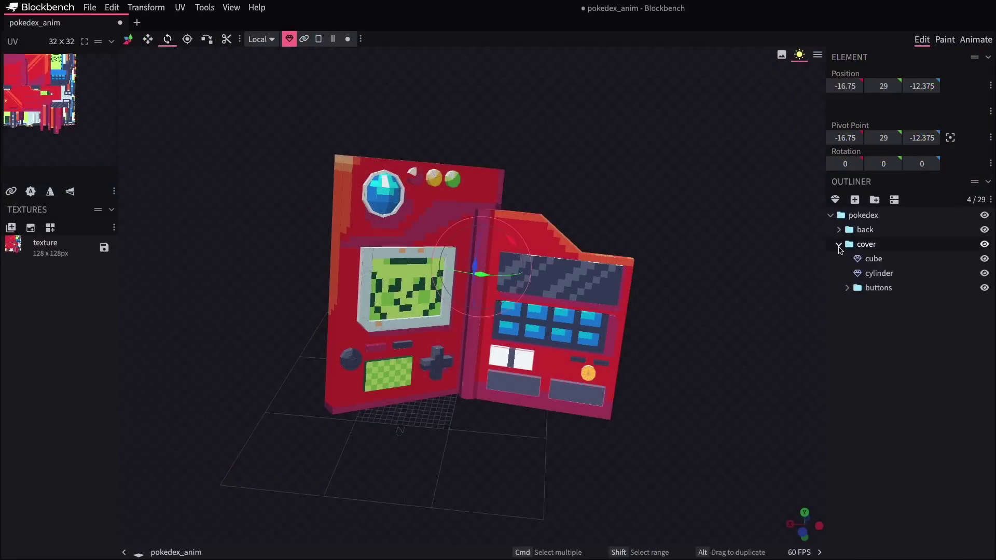
# Select the pokedex's cover group and create a new animation for it in Animate mode with the loop mode set to Loop.
pyautogui.click(839, 245)
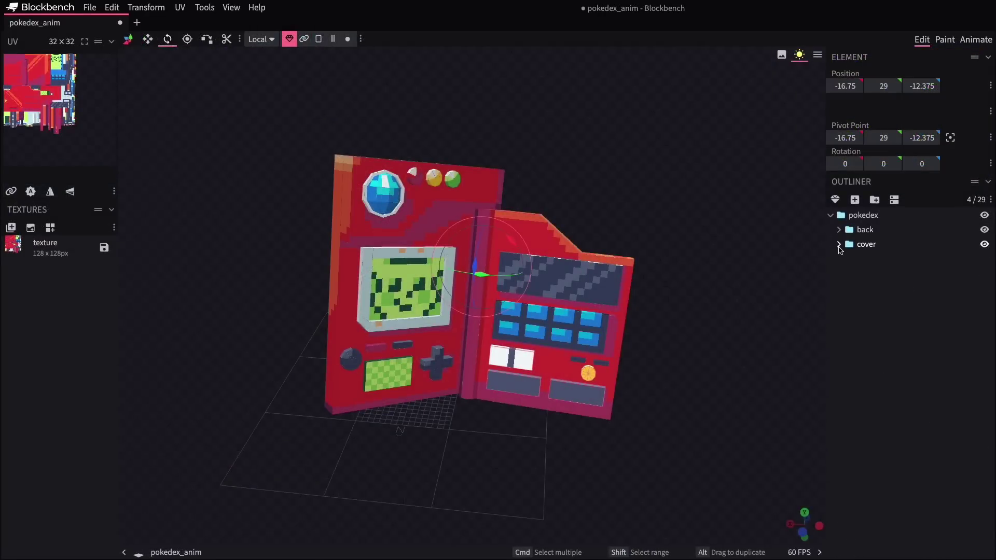
pyautogui.click(866, 246)
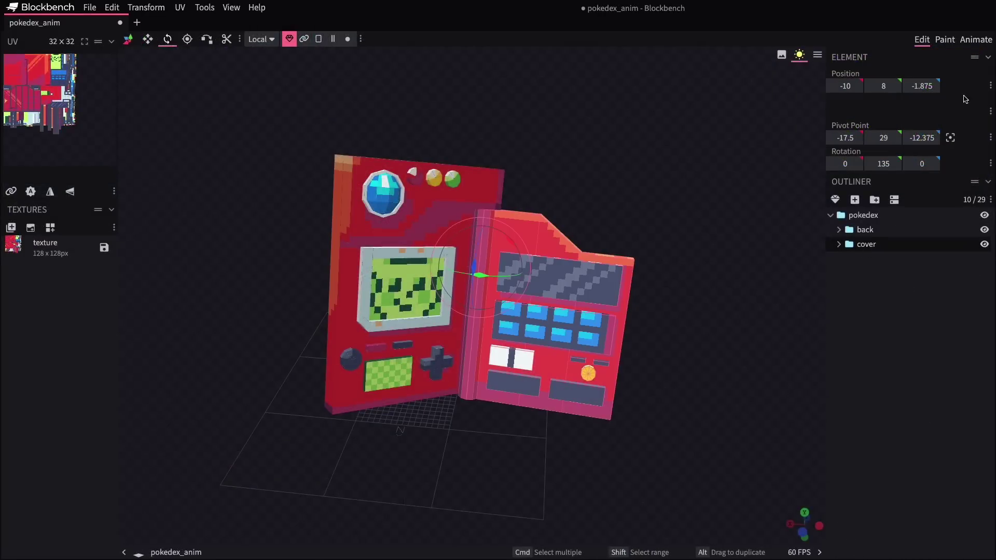
pyautogui.click(974, 40)
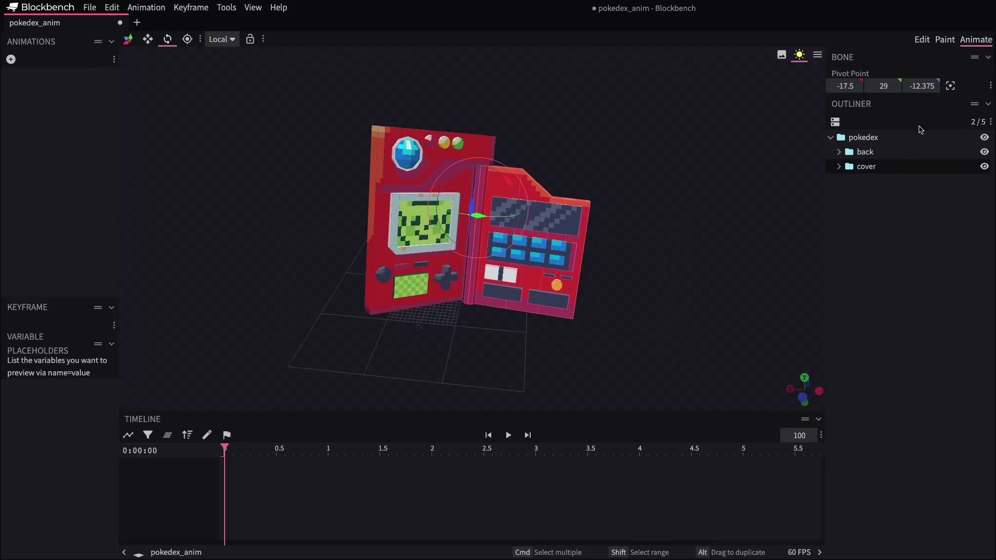
pyautogui.click(11, 59)
pyautogui.click(441, 107)
pyautogui.click(440, 150)
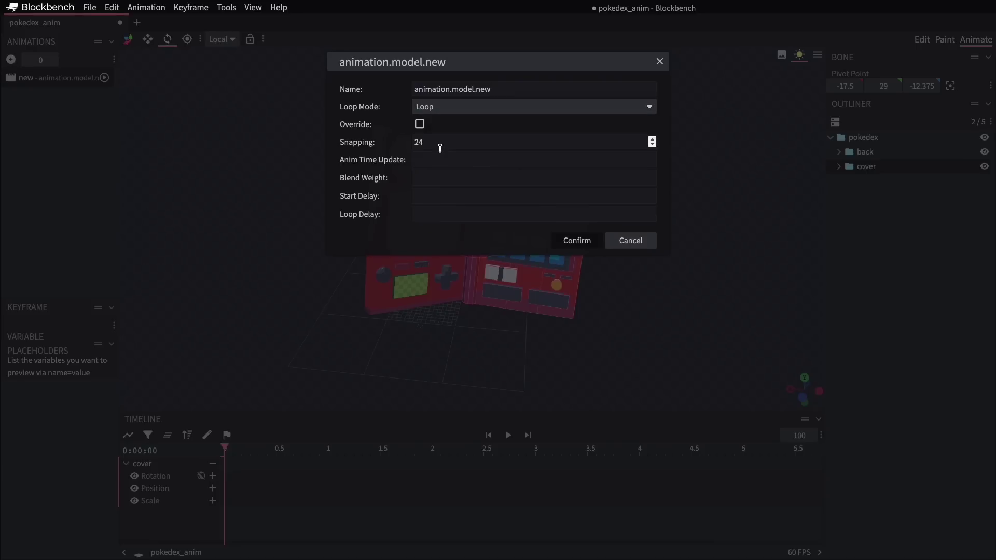
pyautogui.click(571, 241)
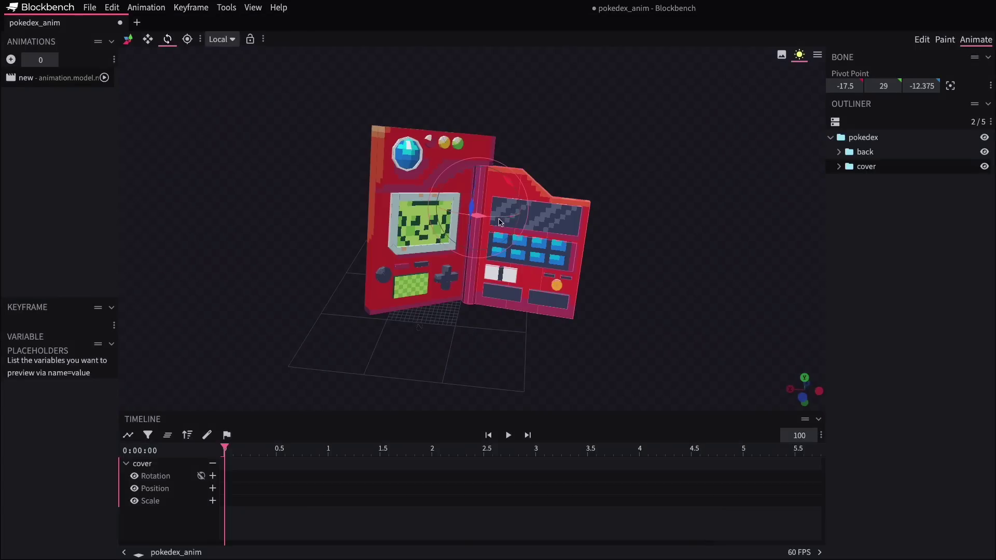
# Rotate the cover 135 degrees about Y at 0 seconds so the pokedex is closed.
pyautogui.moveTo(497, 223); pyautogui.dragTo(264, 173)
pyautogui.moveTo(249, 210); pyautogui.dragTo(282, 196)
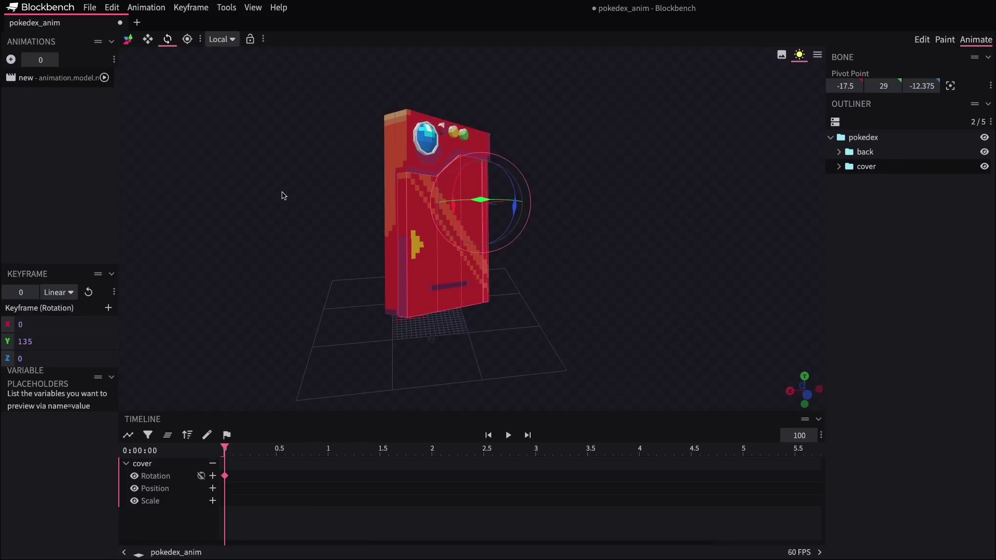
pyautogui.moveTo(467, 204); pyautogui.dragTo(469, 238)
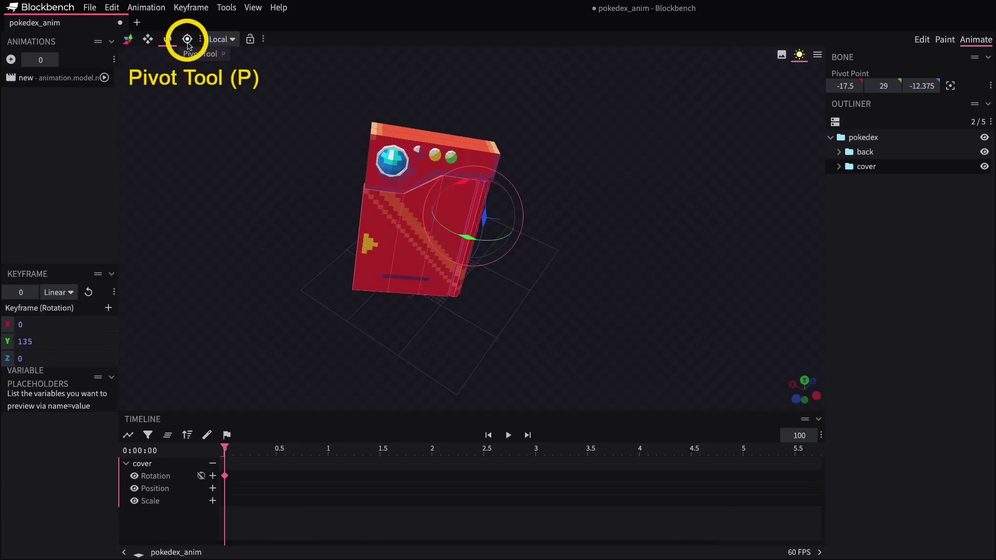
# Try moving the cover's pivot point with the Pivot Tool, and undo the changes.
pyautogui.click(187, 41)
pyautogui.moveTo(291, 155); pyautogui.dragTo(353, 156)
pyautogui.moveTo(535, 202); pyautogui.dragTo(551, 129)
pyautogui.hotkey('ctrl', 'z')
pyautogui.hotkey('ctrl', 'z')
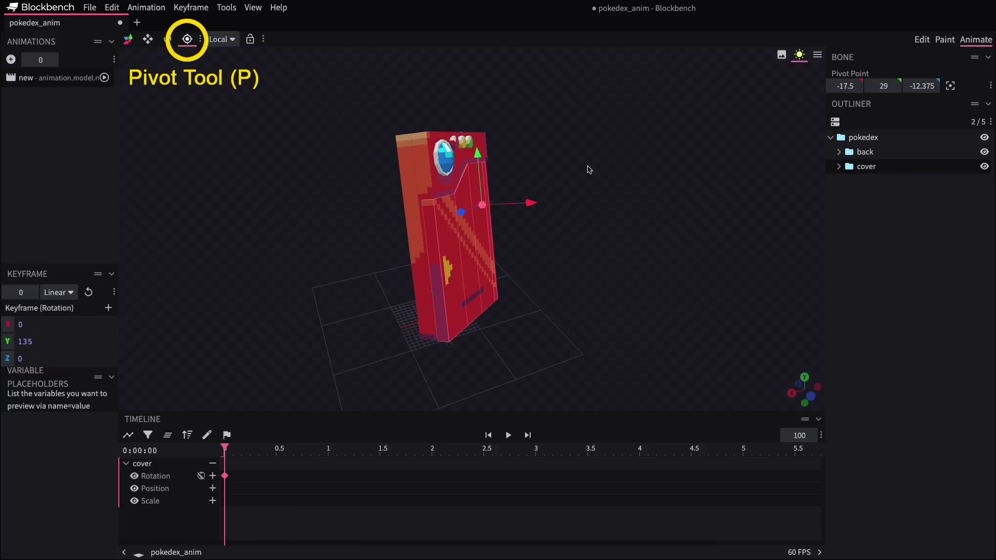
pyautogui.moveTo(589, 170); pyautogui.dragTo(461, 167)
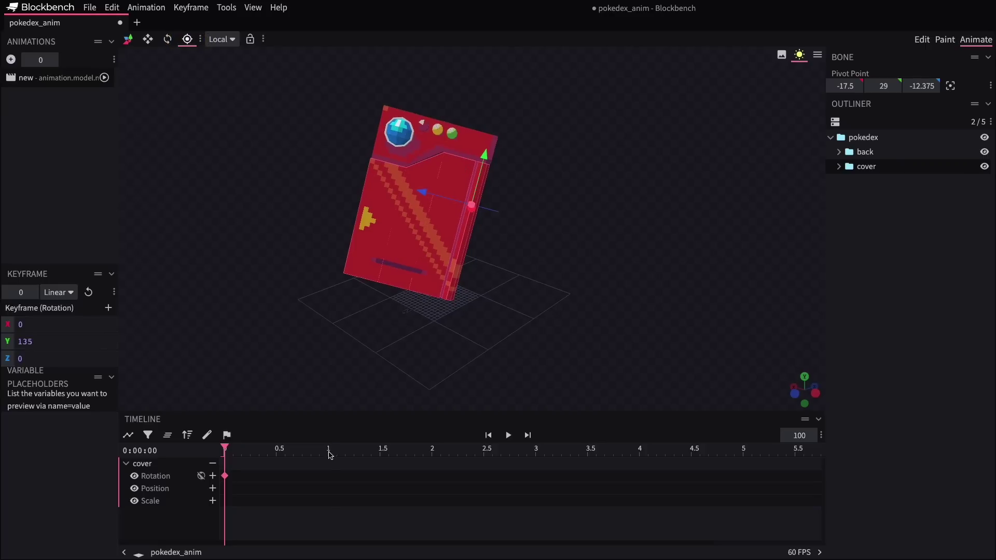
# Add a rotation keyframe for the cover at 1 second with Y 0 and play the opening motion.
pyautogui.doubleClick(52, 343)
pyautogui.write('0')
pyautogui.click(212, 477)
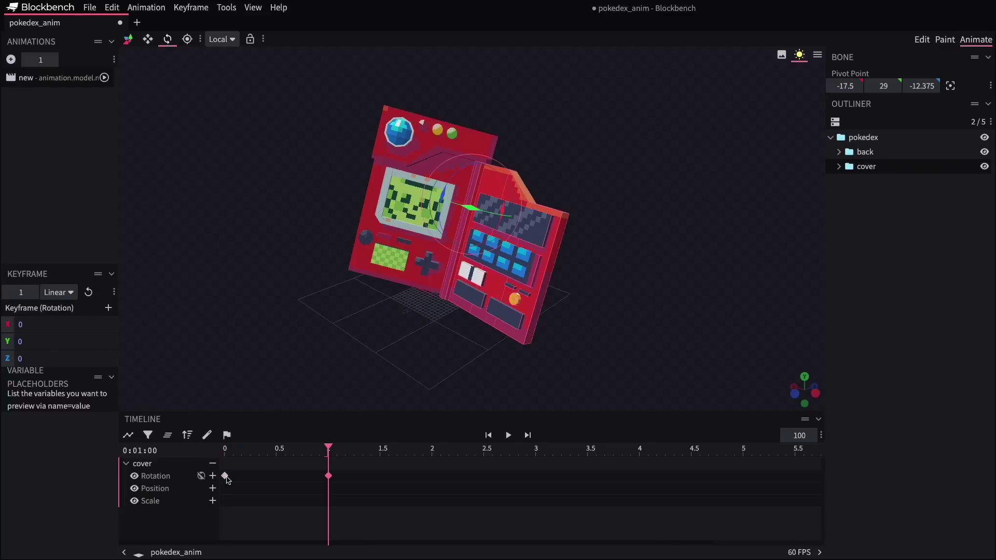
pyautogui.click(488, 434)
pyautogui.press('r')
pyautogui.click(508, 435)
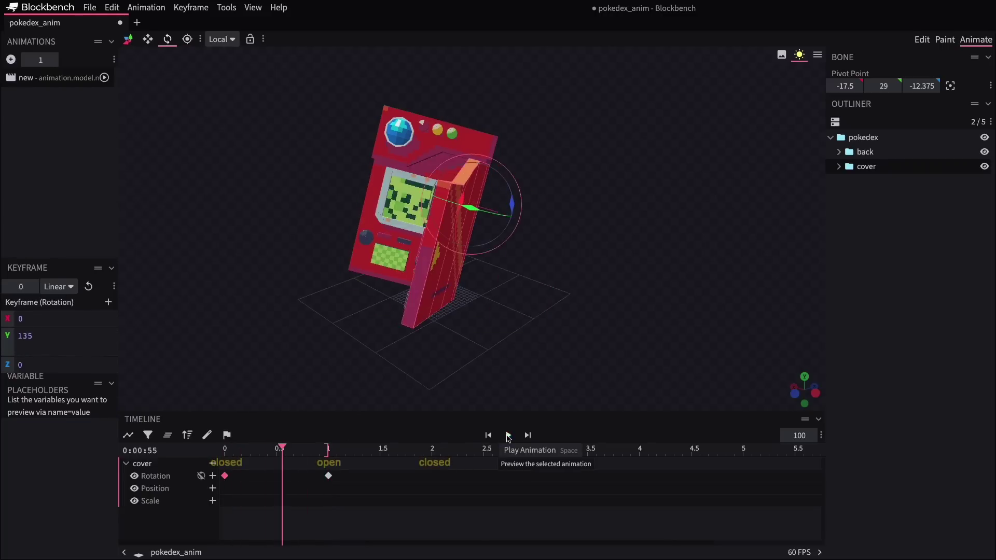
# Paste a copy of the closed rotation keyframe at 2 seconds and play the animation.
pyautogui.click(432, 449)
pyautogui.hotkey('ctrl', 'v')
pyautogui.click(507, 435)
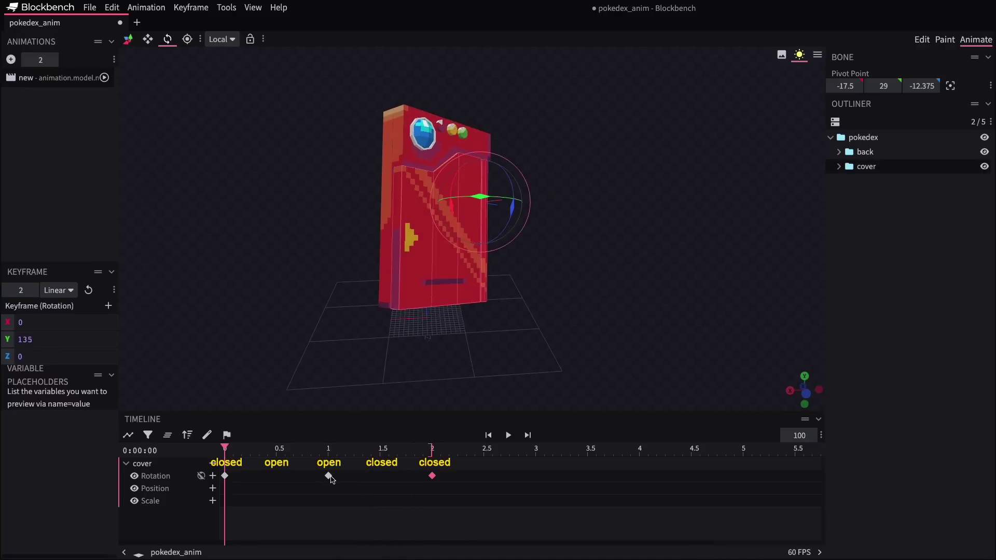
# Paste copies of the open rotation keyframe at 0.5 seconds and the closed one at 1.5 seconds, and preview the loop.
pyautogui.click(280, 459)
pyautogui.hotkey('ctrl', 'v')
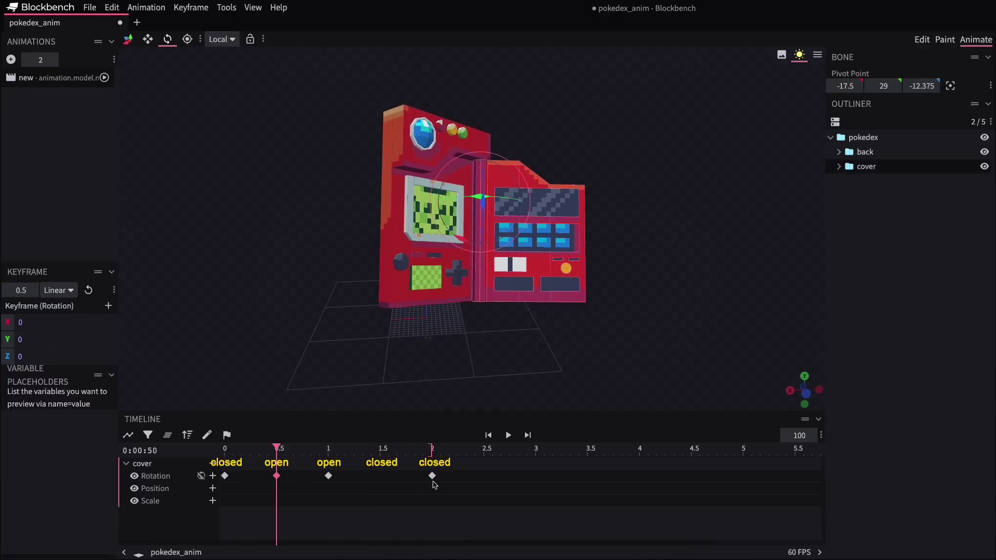
pyautogui.click(388, 459)
pyautogui.hotkey('ctrl', 'v')
pyautogui.click(508, 436)
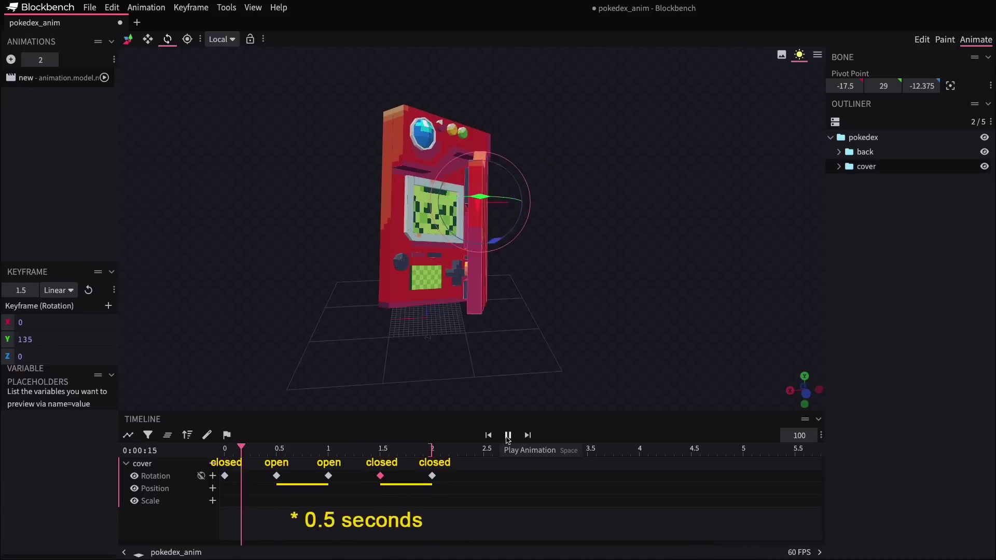
pyautogui.click(739, 326)
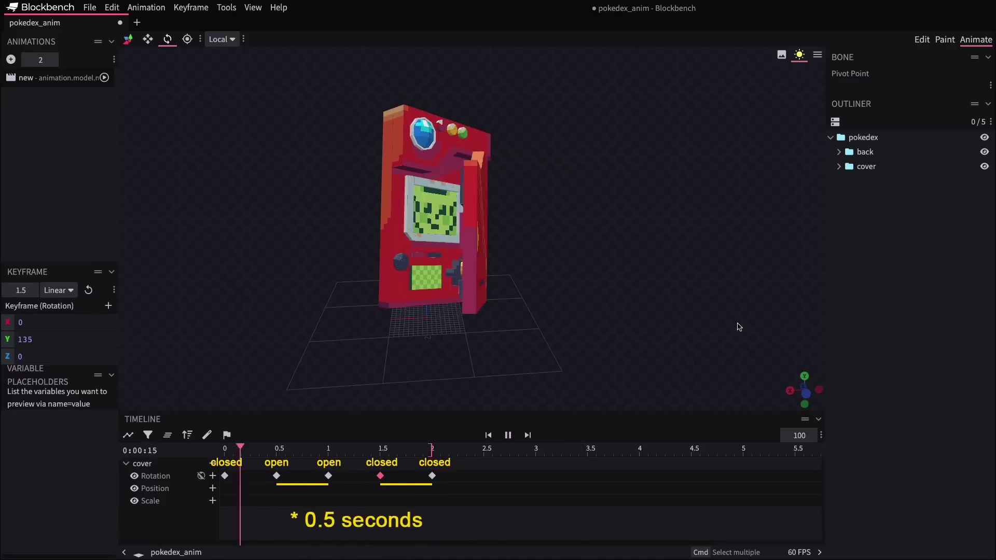
pyautogui.moveTo(739, 327); pyautogui.dragTo(778, 321)
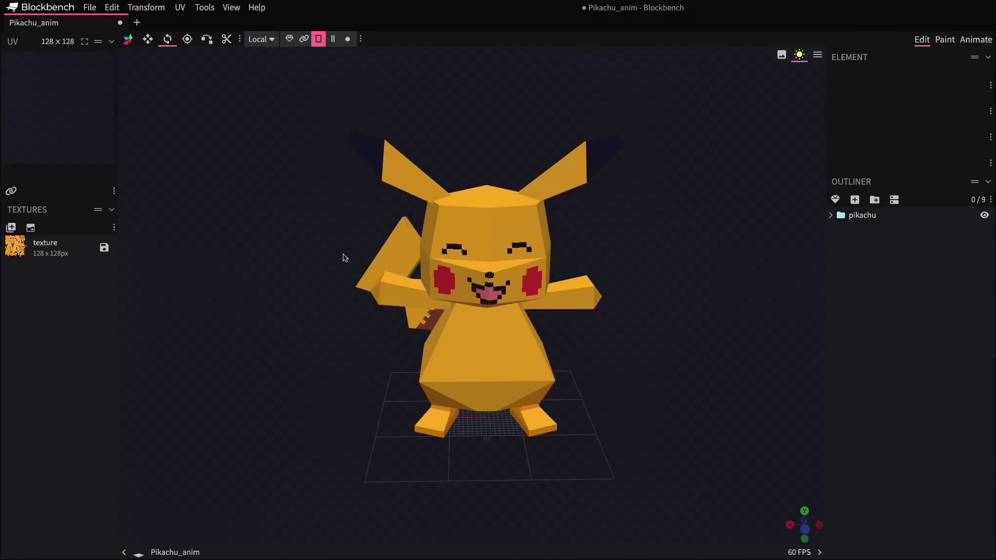
# Examine the Pikachu model from several angles and expand its pikachu group to see the parts.
pyautogui.moveTo(323, 265); pyautogui.dragTo(446, 257)
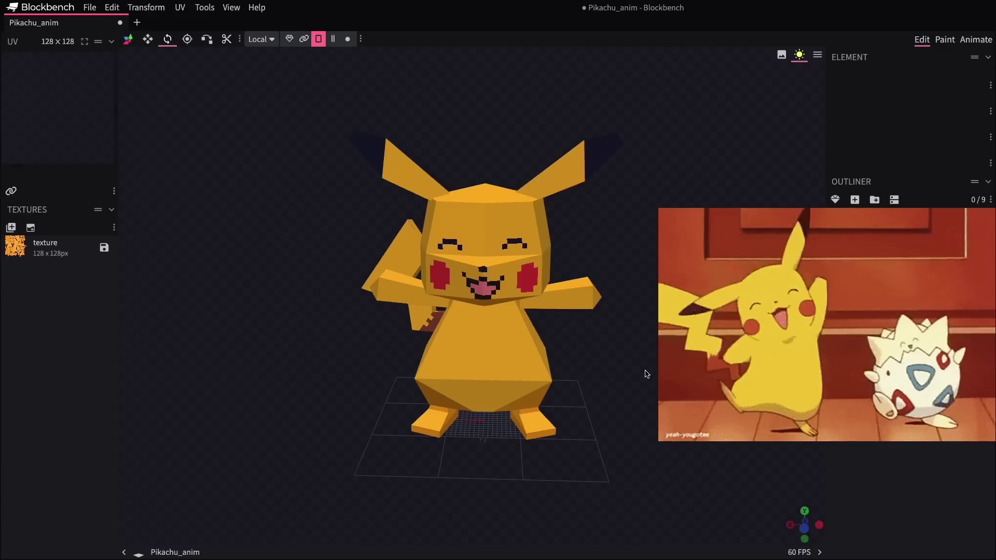
pyautogui.moveTo(647, 372)
pyautogui.mouseDown()
pyautogui.moveTo(535, 353)
pyautogui.moveTo(649, 356)
pyautogui.moveTo(674, 374)
pyautogui.moveTo(643, 367)
pyautogui.moveTo(651, 368)
pyautogui.mouseUp()
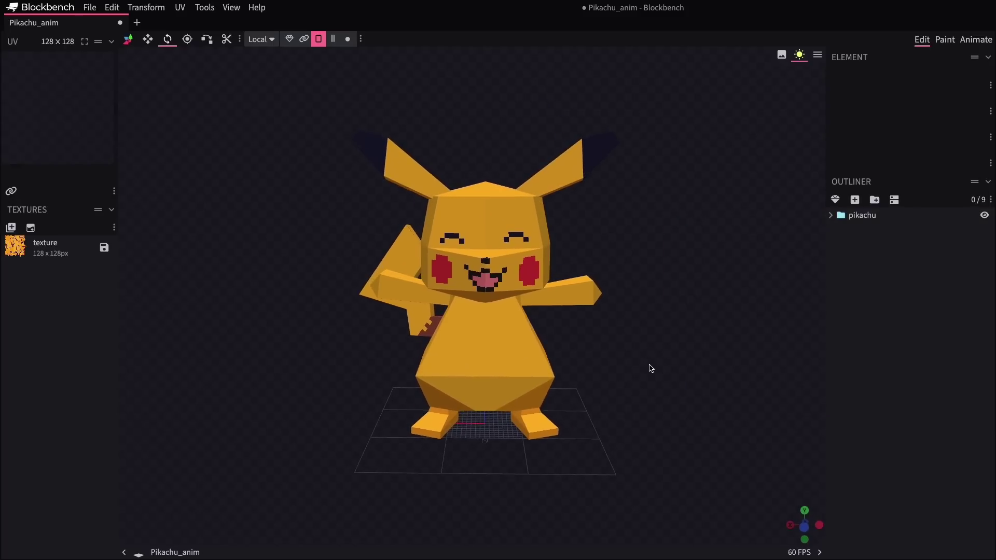
pyautogui.click(831, 215)
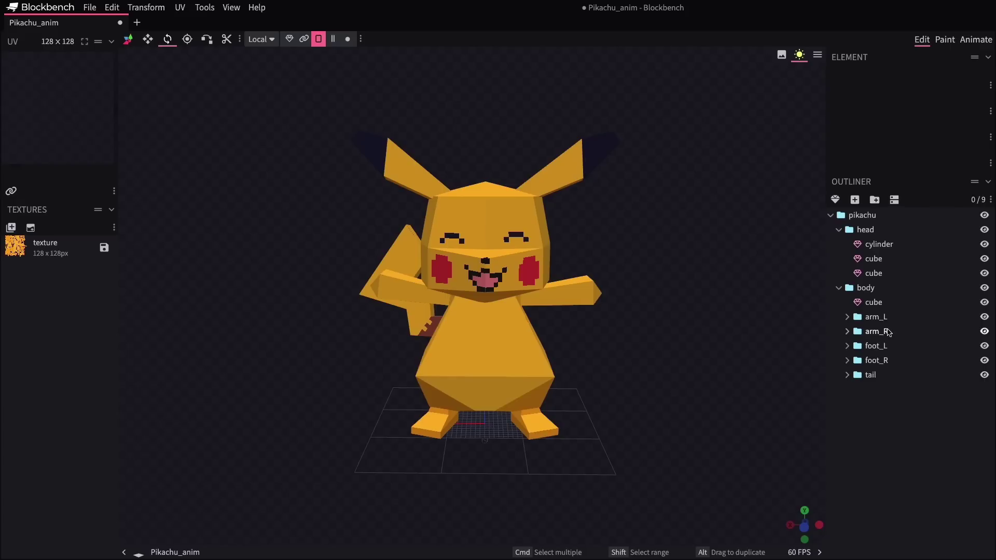
# Try rotating Pikachu's tail group around its pivot point, and undo the rotation.
pyautogui.click(880, 376)
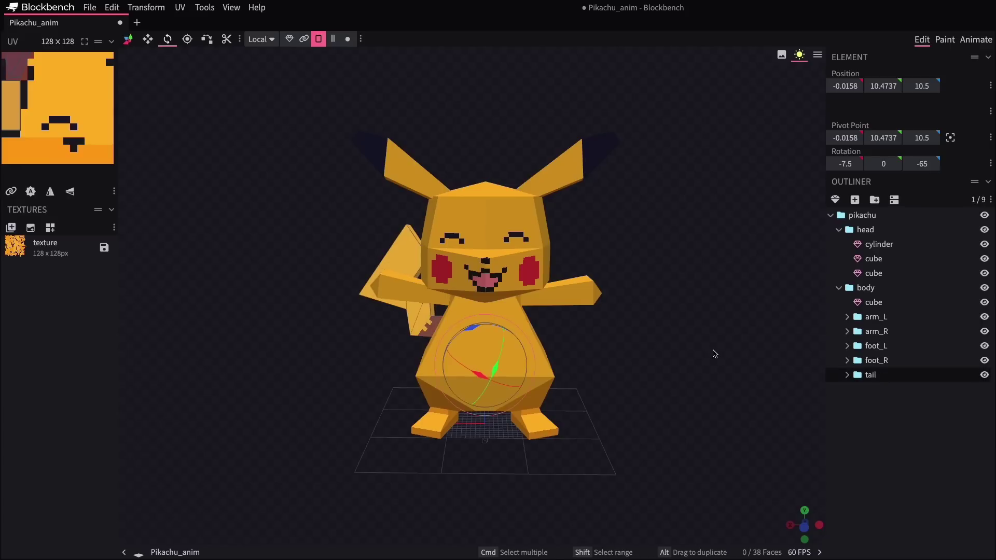
pyautogui.moveTo(714, 351); pyautogui.dragTo(413, 343)
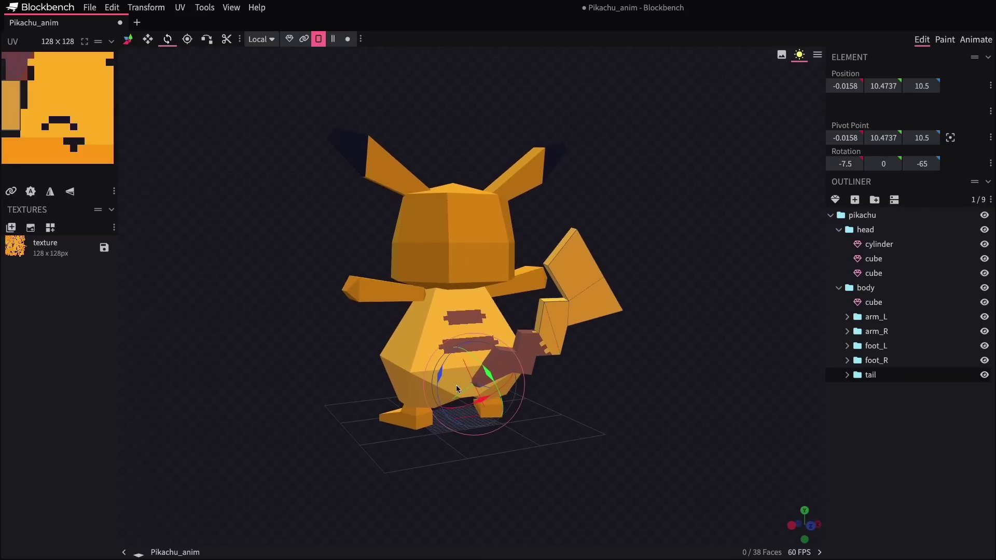
pyautogui.moveTo(440, 377); pyautogui.dragTo(415, 420)
pyautogui.hotkey('ctrl', 'z')
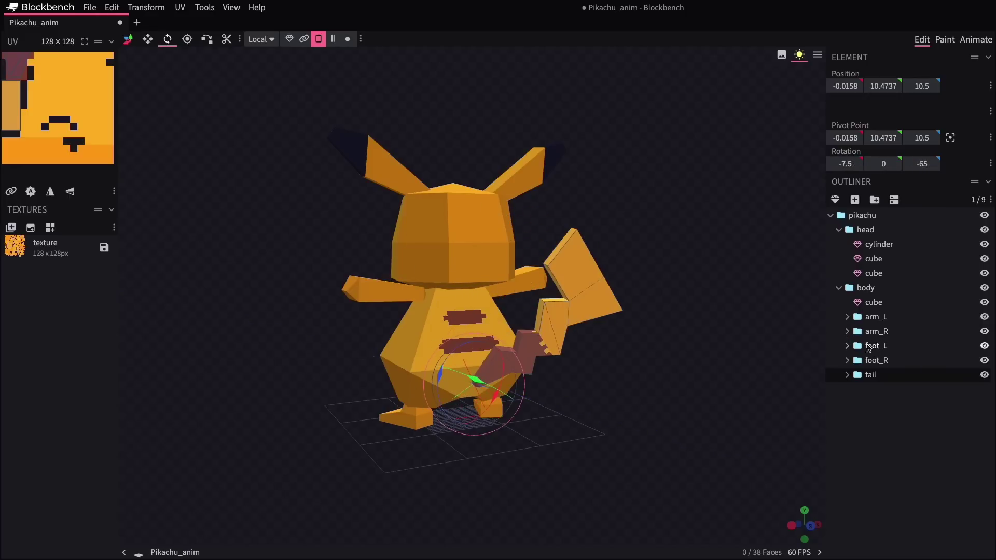
# Try rotating the foot_L group around its pivot point, and undo the rotation.
pyautogui.click(868, 346)
pyautogui.moveTo(592, 465); pyautogui.dragTo(760, 456)
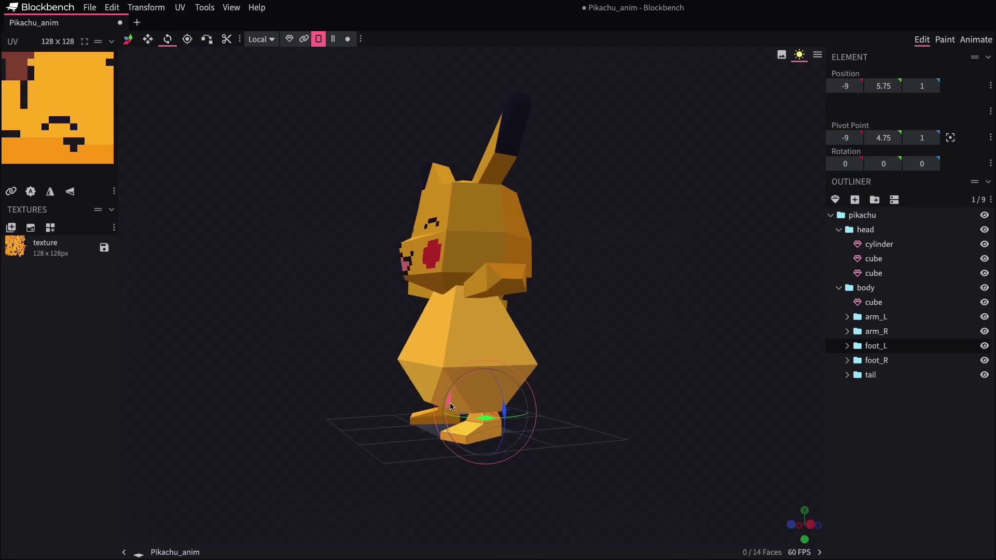
pyautogui.moveTo(451, 406)
pyautogui.mouseDown()
pyautogui.moveTo(465, 376)
pyautogui.moveTo(453, 366)
pyautogui.moveTo(445, 394)
pyautogui.moveTo(438, 384)
pyautogui.moveTo(442, 412)
pyautogui.moveTo(436, 392)
pyautogui.mouseUp()
pyautogui.hotkey('ctrl', 'z')
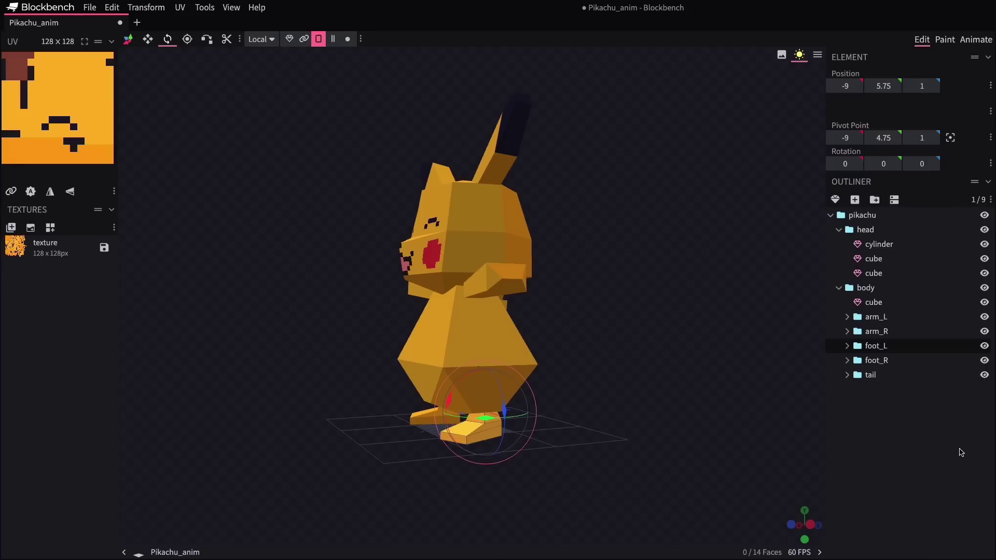
pyautogui.click(961, 452)
pyautogui.moveTo(627, 346); pyautogui.dragTo(757, 360)
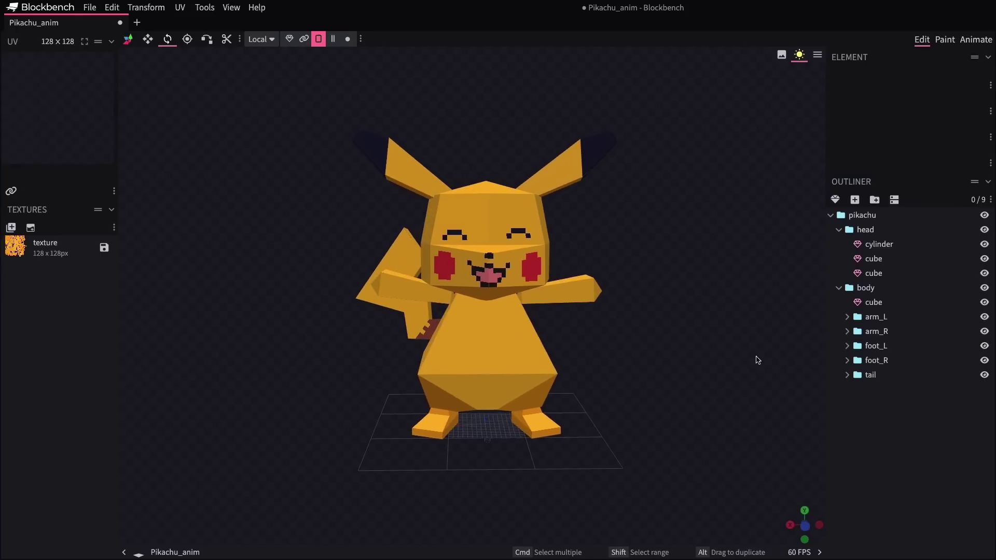
# Create a group named ear_L inside the head and move the left ear's cube into it.
pyautogui.click(873, 259)
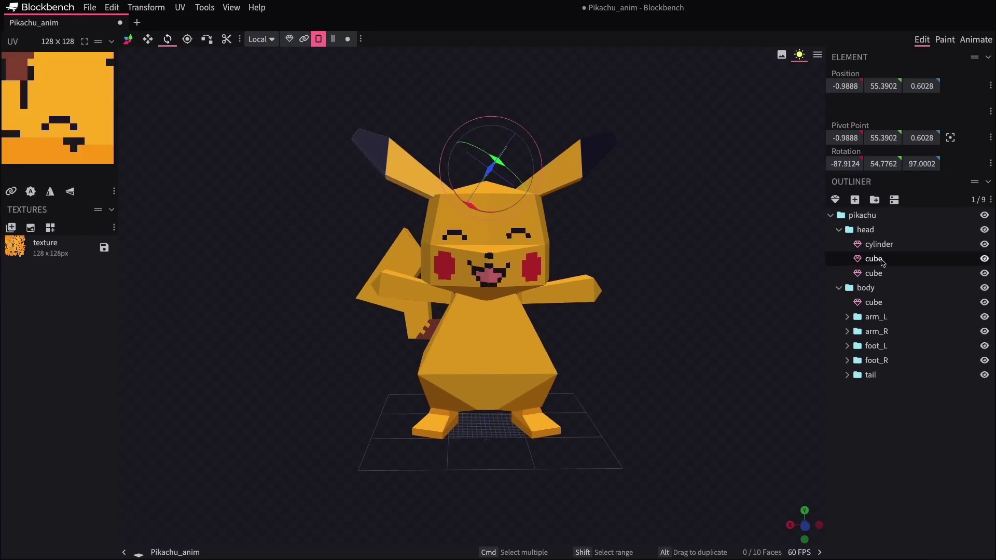
pyautogui.hotkey('ctrl', 'g')
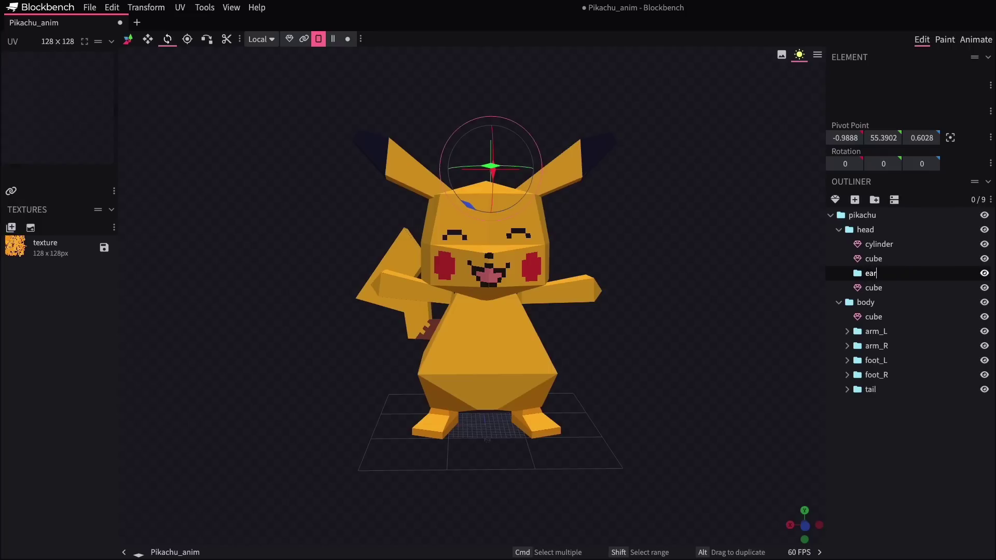
pyautogui.click(875, 289)
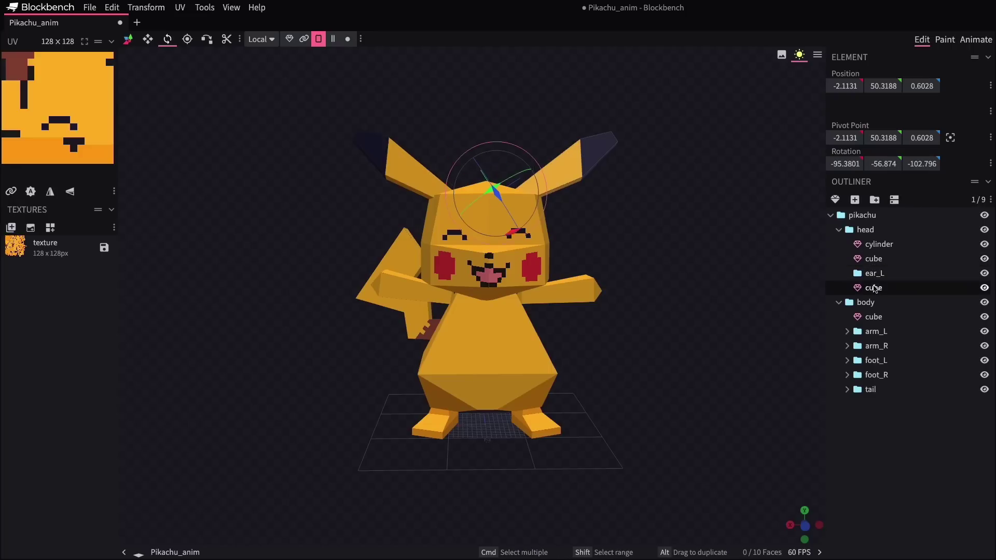
pyautogui.moveTo(874, 275); pyautogui.dragTo(876, 276)
# Move the ear_L pivot to the left ear's base at about -6.99, 49.39, 0.60, temporarily hiding the head cylinder.
pyautogui.click(187, 39)
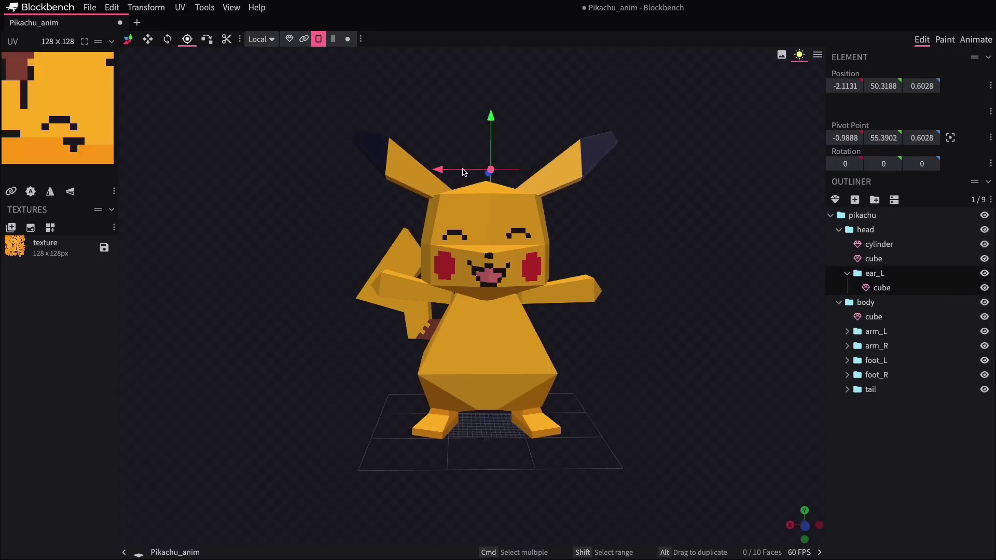
pyautogui.moveTo(491, 117); pyautogui.dragTo(535, 118)
pyautogui.moveTo(576, 228); pyautogui.dragTo(491, 230)
pyautogui.click(985, 244)
pyautogui.moveTo(788, 207); pyautogui.dragTo(502, 201)
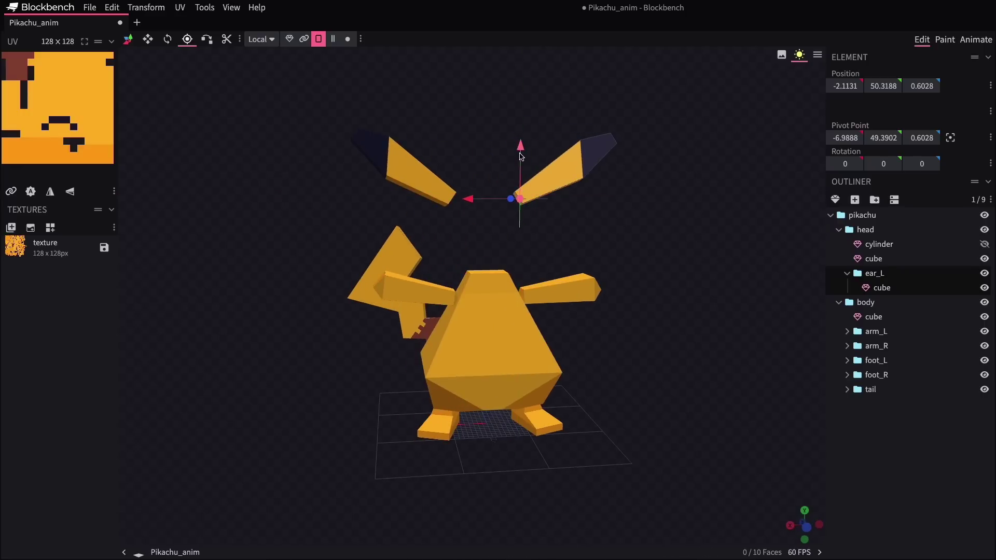
pyautogui.click(985, 244)
# Try rotating the ear_L group about its new pivot point, and undo the rotation.
pyautogui.click(203, 62)
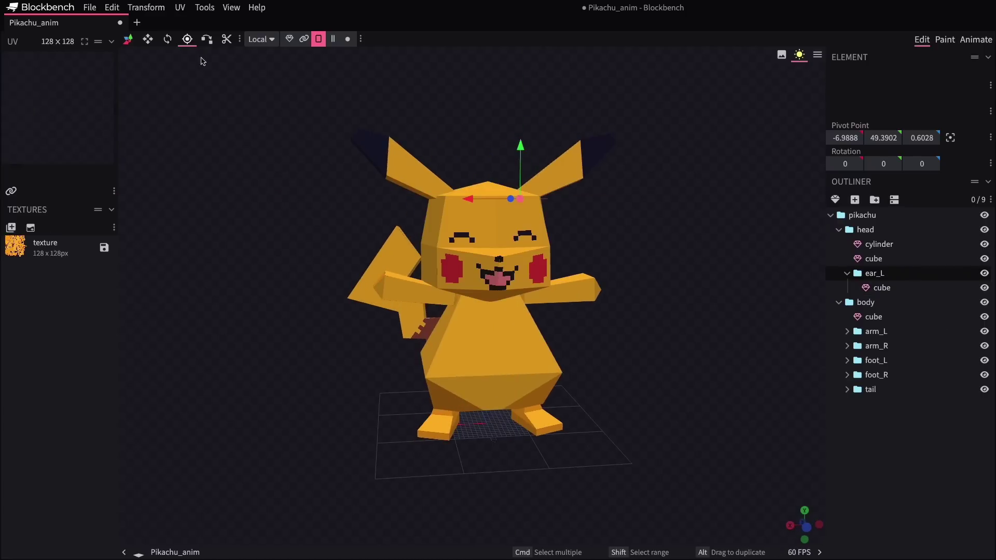
pyautogui.click(167, 41)
pyautogui.moveTo(478, 193); pyautogui.dragTo(480, 213)
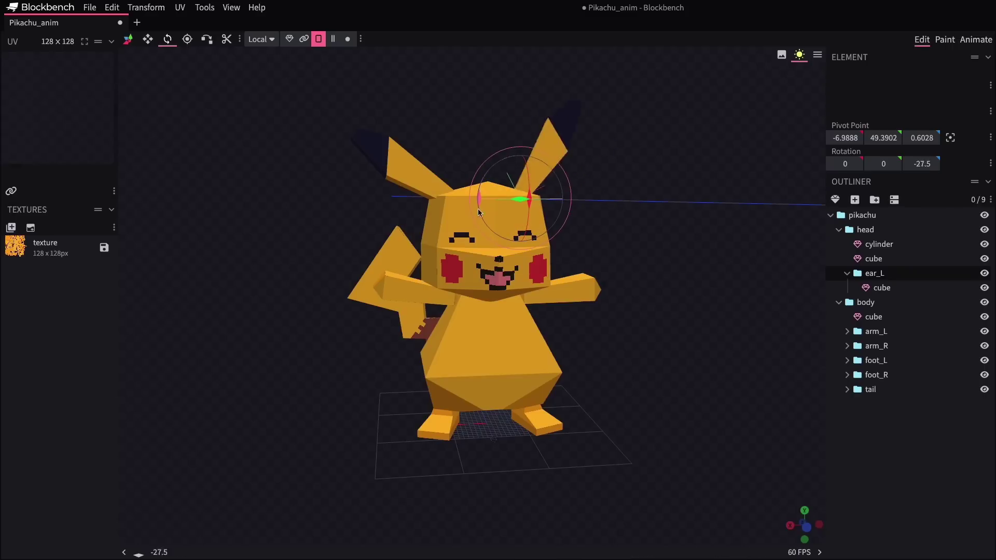
pyautogui.hotkey('ctrl', 'z')
# Create a group named ear_R inside the head that contains the right ear's cube.
pyautogui.click(873, 258)
pyautogui.hotkey('ctrl', 'g')
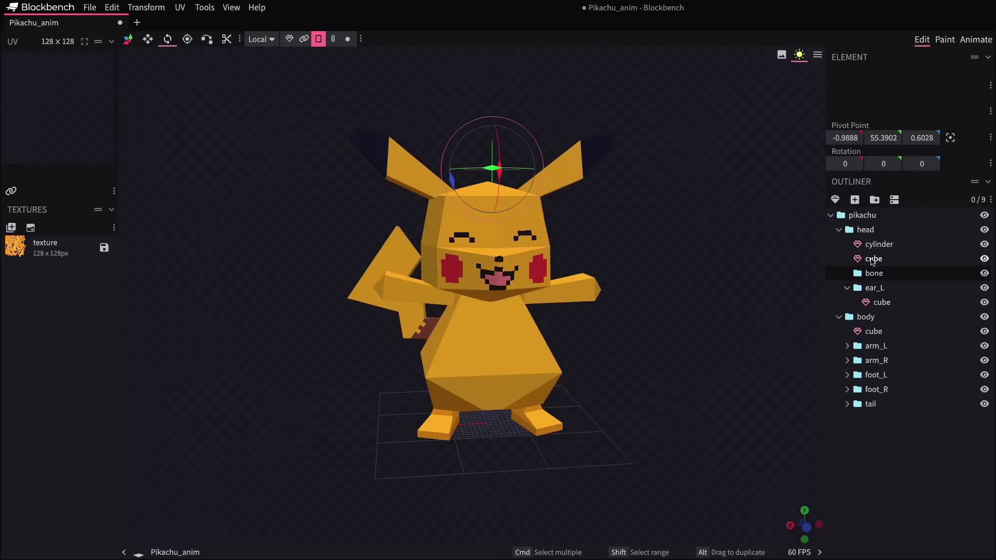
pyautogui.write('ear_R')
pyautogui.press('Return')
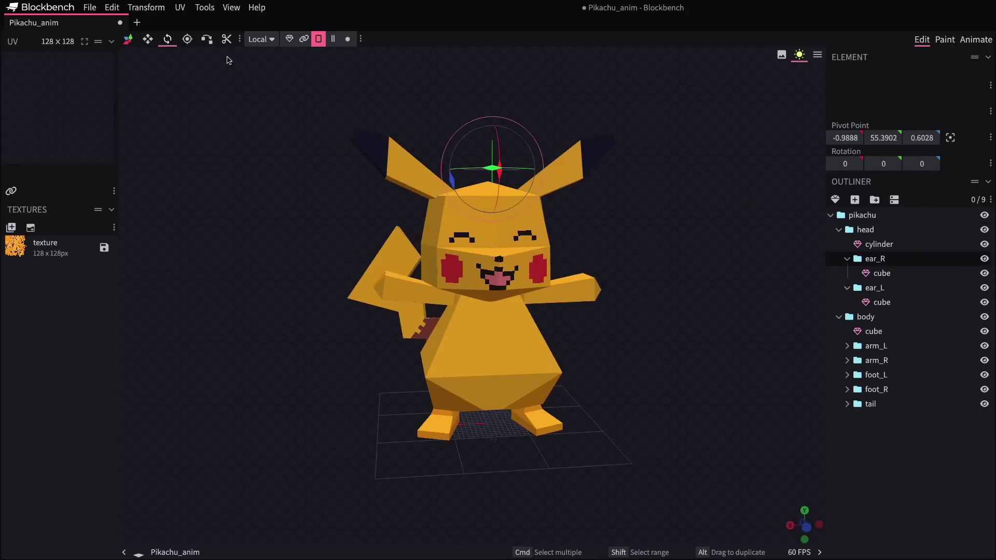
# Move the ear_R pivot to the right ear's base at about 8.01, 49.39, 0.60, temporarily hiding the head cylinder.
pyautogui.click(188, 39)
pyautogui.moveTo(448, 195); pyautogui.dragTo(421, 198)
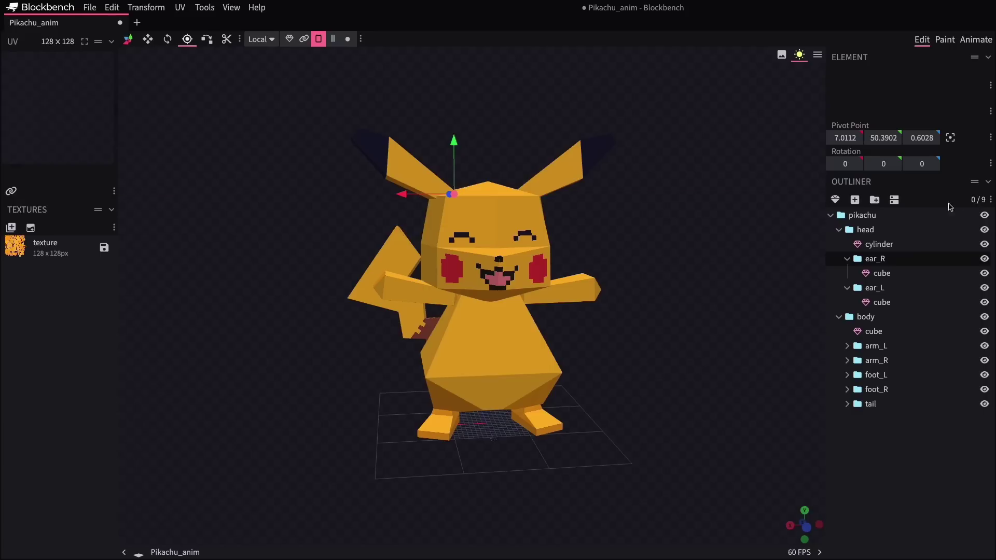
pyautogui.click(984, 244)
pyautogui.moveTo(724, 234); pyautogui.dragTo(415, 146)
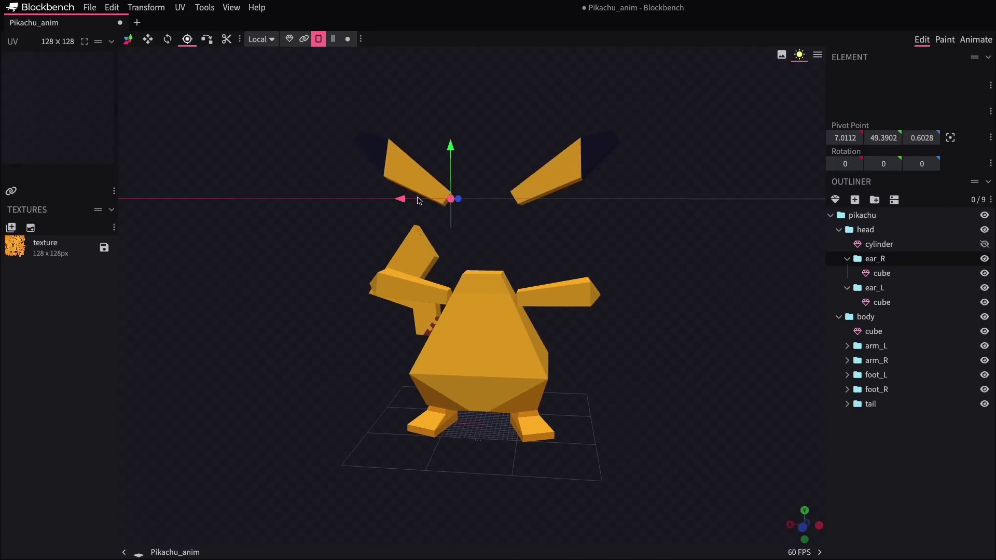
pyautogui.click(984, 244)
# Try rotating the ear_R group about its new pivot point, and undo the rotation.
pyautogui.moveTo(574, 247); pyautogui.dragTo(291, 228)
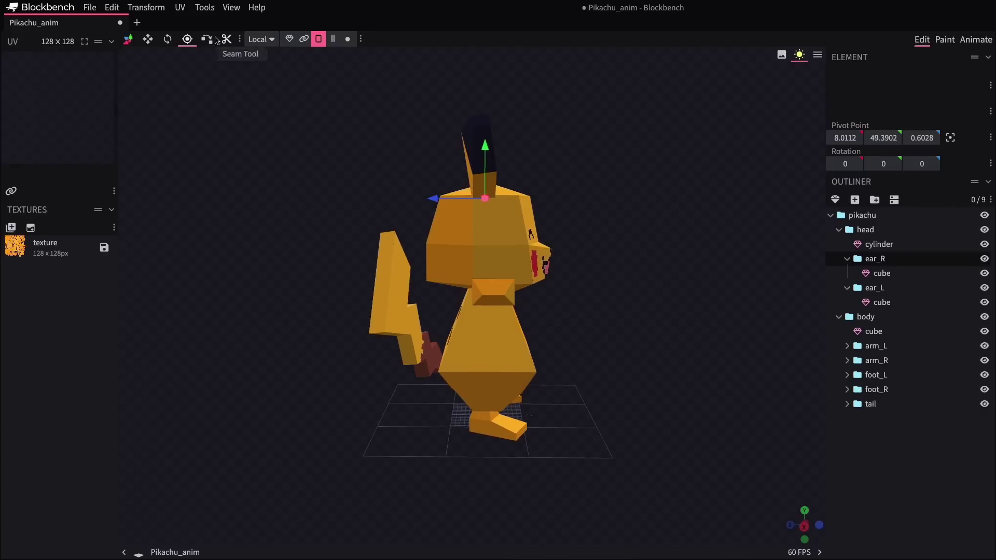
pyautogui.click(167, 42)
pyautogui.moveTo(311, 187); pyautogui.dragTo(506, 161)
pyautogui.hotkey('ctrl', 'z')
pyautogui.click(875, 463)
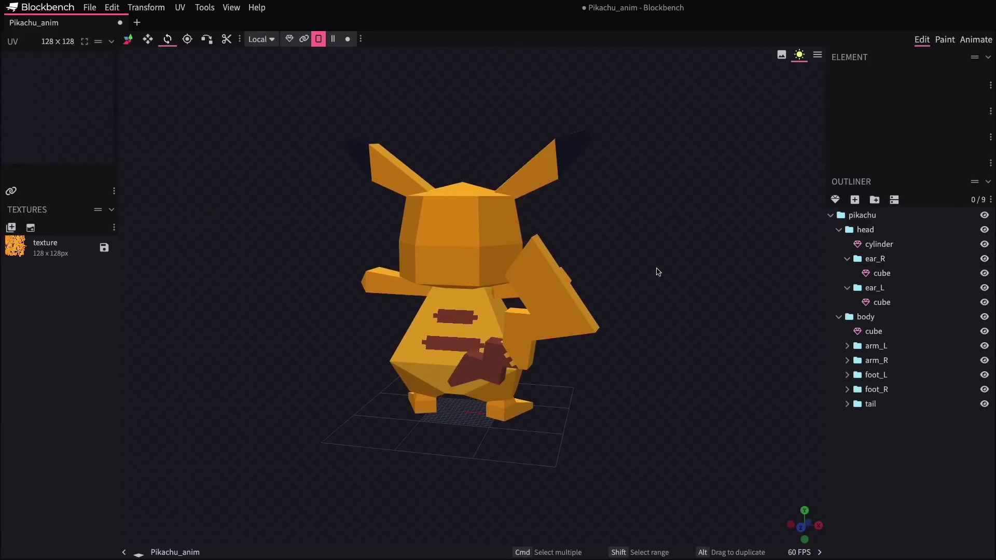
pyautogui.moveTo(656, 271); pyautogui.dragTo(327, 266)
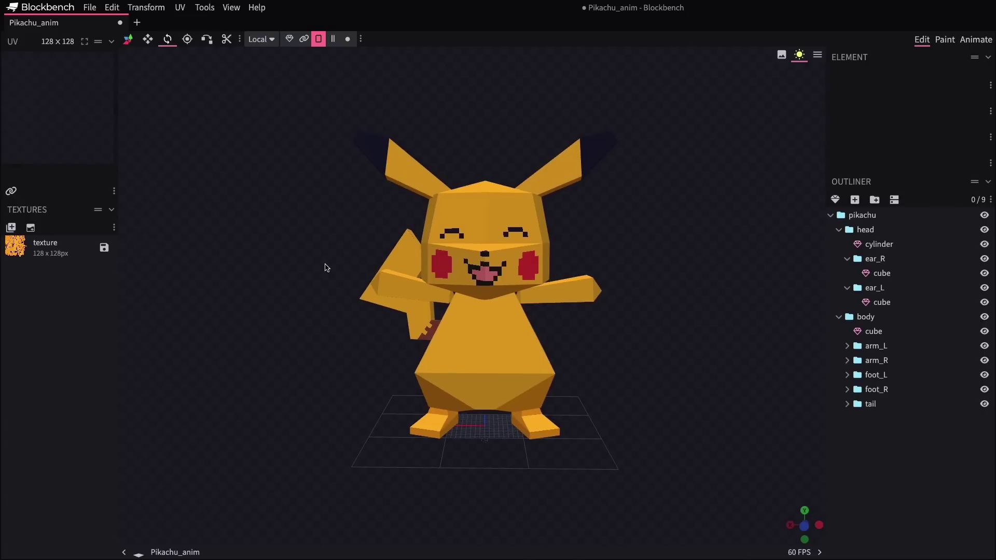
# Collapse the ear groups and move the arm_L and arm_R groups from the body group into the head group.
pyautogui.click(847, 259)
pyautogui.click(876, 318)
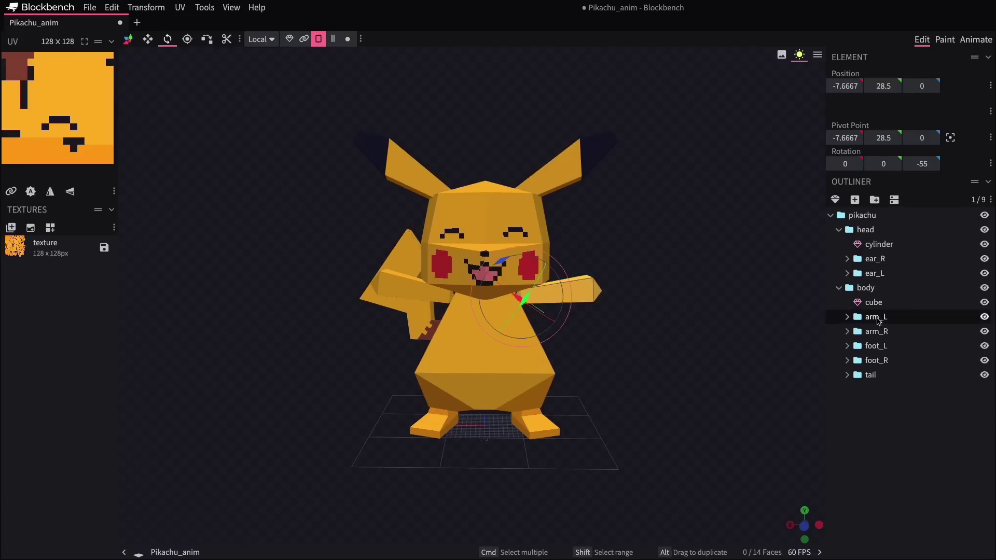
pyautogui.moveTo(874, 317); pyautogui.dragTo(875, 268)
pyautogui.keyDown('super'); pyautogui.click(885, 292); pyautogui.keyUp('super')
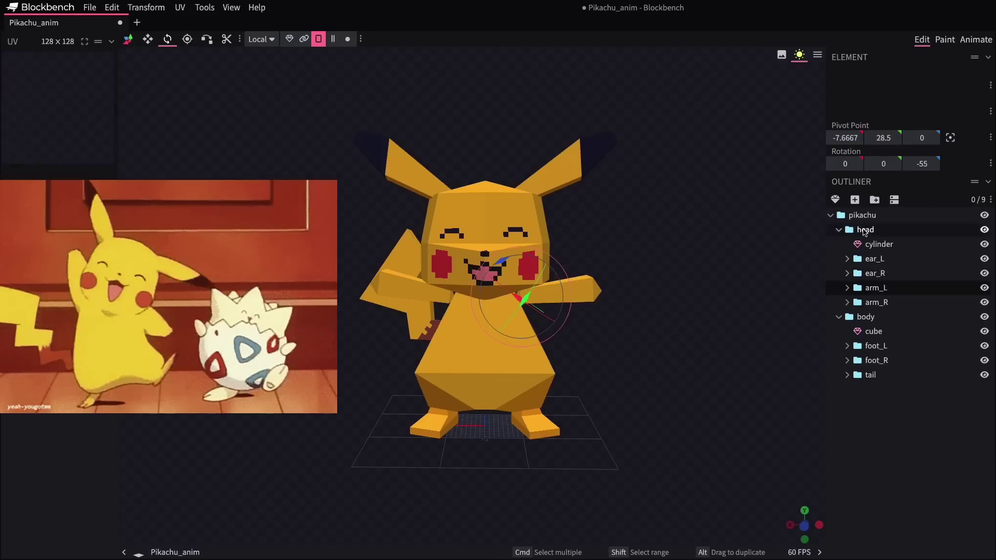
# Try tilting the head group together with its ears and arms by 15 degrees around Z, and undo the rotation.
pyautogui.click(866, 232)
pyautogui.moveTo(488, 254); pyautogui.dragTo(345, 257)
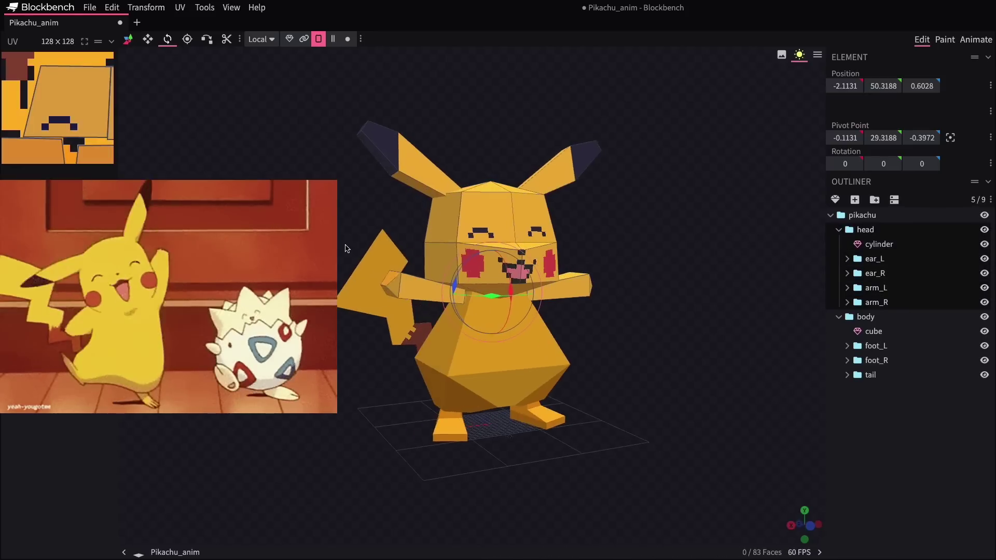
pyautogui.moveTo(462, 282)
pyautogui.mouseDown()
pyautogui.moveTo(480, 256)
pyautogui.moveTo(446, 311)
pyautogui.moveTo(459, 270)
pyautogui.mouseUp()
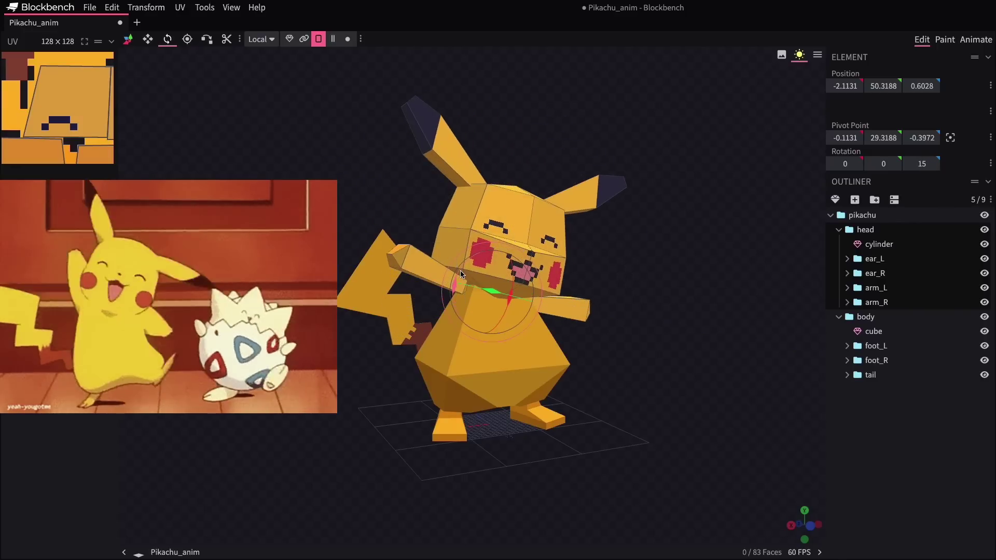
pyautogui.click(862, 423)
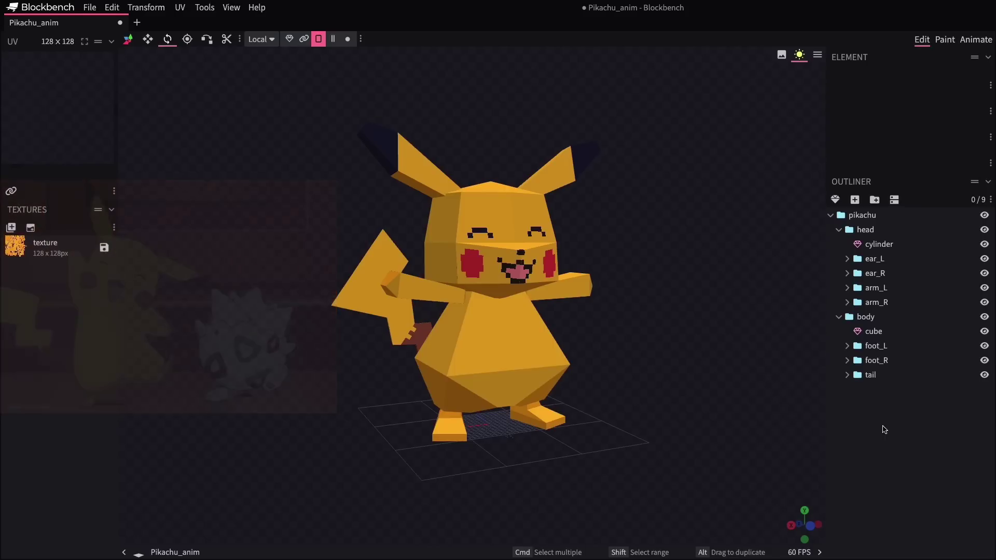
# Switch to Animate mode, collapse the head and body groups, and create a new animation with the pikachu group selected.
pyautogui.click(975, 41)
pyautogui.click(839, 151)
pyautogui.click(838, 166)
pyautogui.click(862, 137)
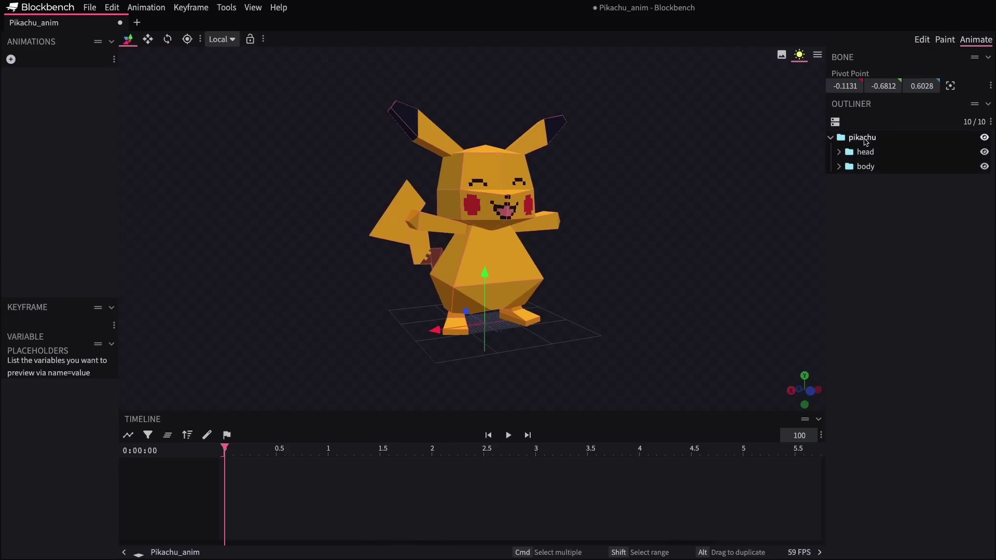
pyautogui.click(11, 59)
pyautogui.click(576, 240)
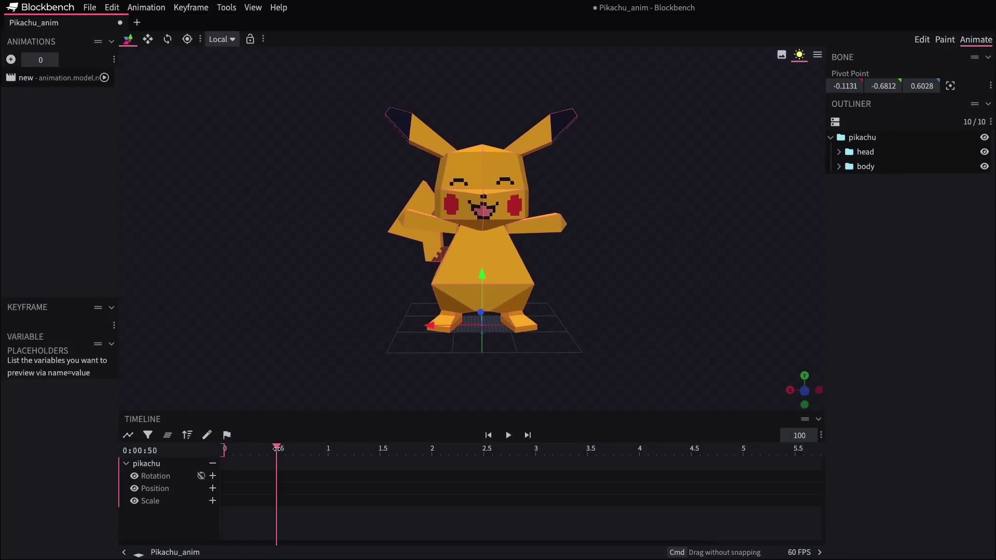
# Add pikachu position keyframes every 0.25 seconds from 0 to 1, raising the model at 0.25 and 0.75, and play the bounce.
pyautogui.click(213, 488)
pyautogui.moveTo(225, 448); pyautogui.dragTo(249, 449)
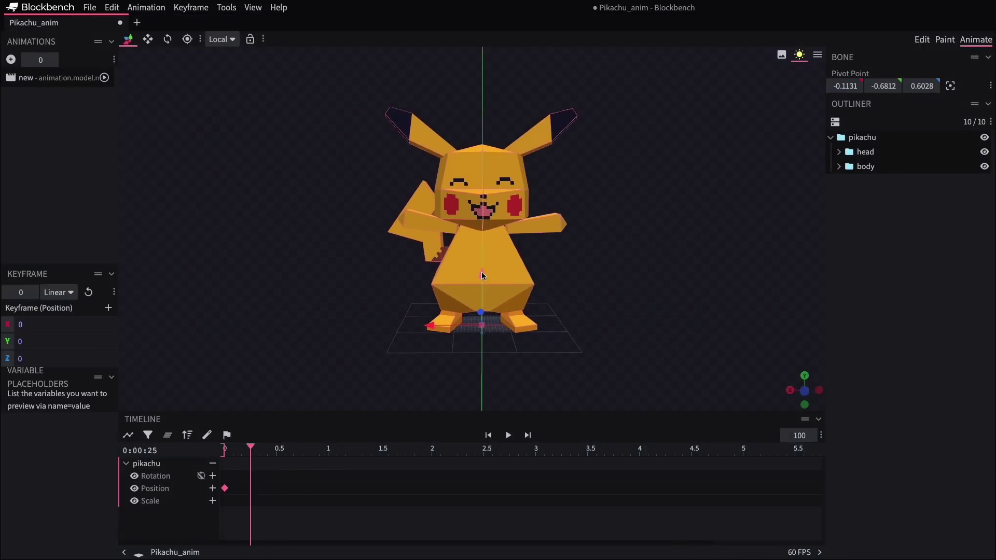
pyautogui.moveTo(482, 272); pyautogui.dragTo(482, 278)
pyautogui.click(277, 449)
pyautogui.click(509, 434)
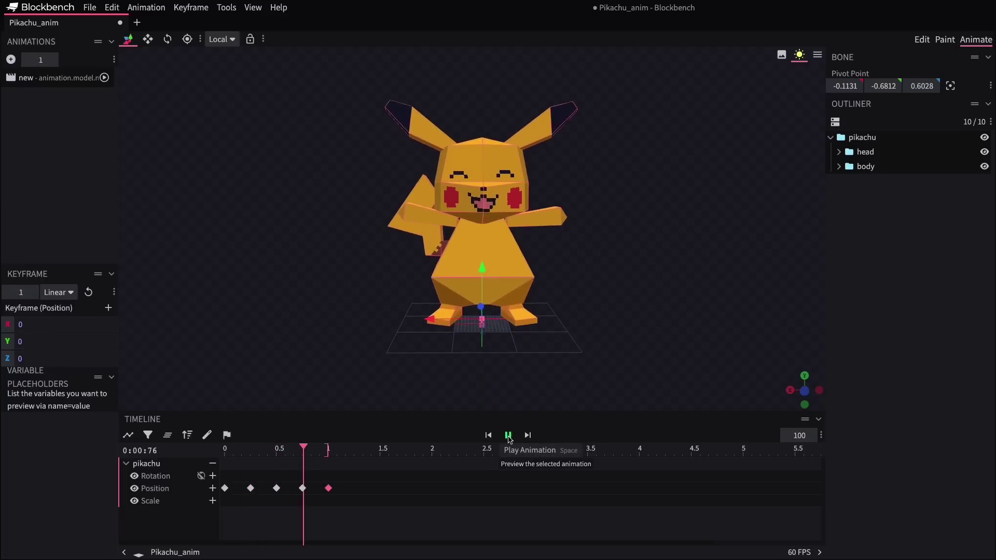
pyautogui.click(848, 318)
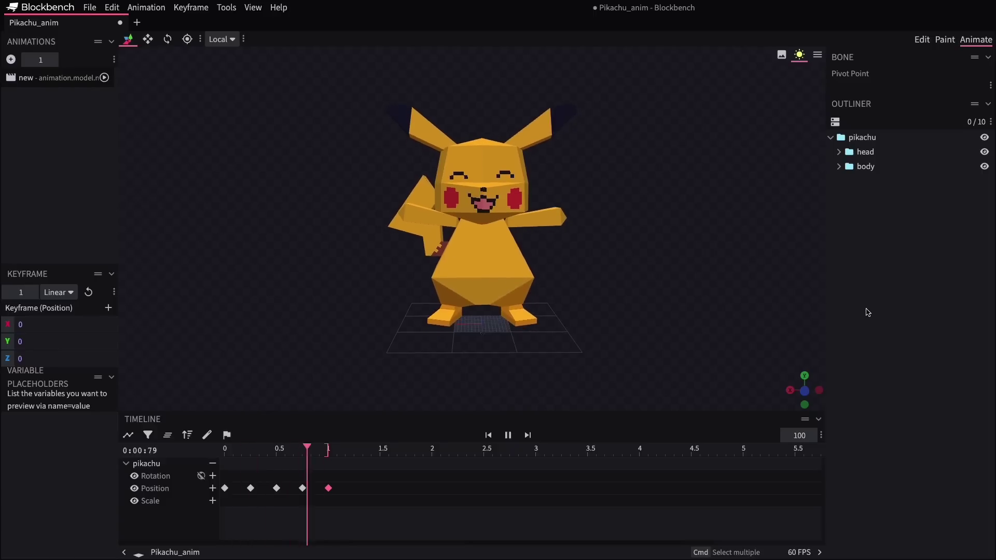
# Keyframe the head group's rotation at 0 seconds, and tilt it towards Pikachu's right side at 0.25 seconds.
pyautogui.click(482, 166)
pyautogui.click(250, 450)
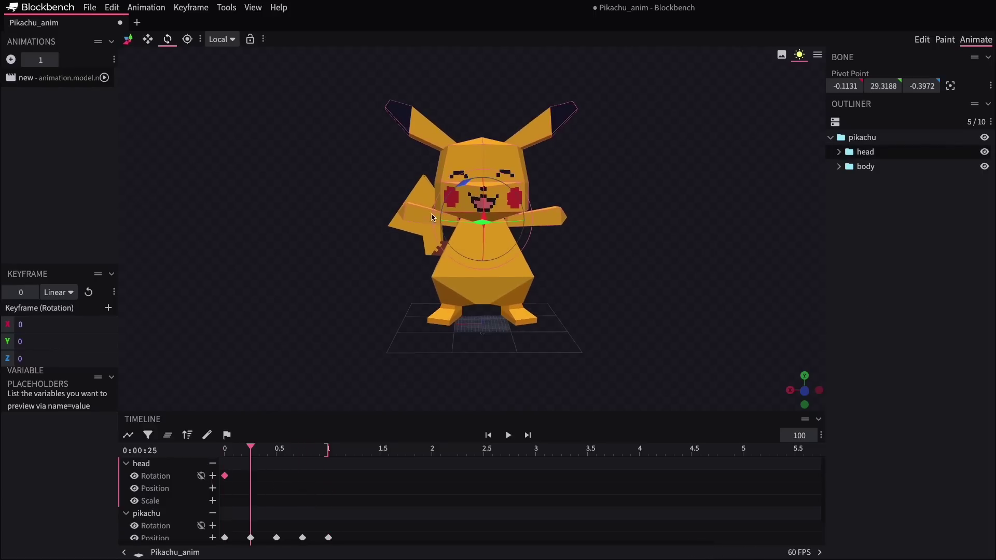
pyautogui.moveTo(519, 207); pyautogui.dragTo(368, 394)
# Paste copies of the head's starting rotation keyframe at 0.5 and 1 second.
pyautogui.click(276, 450)
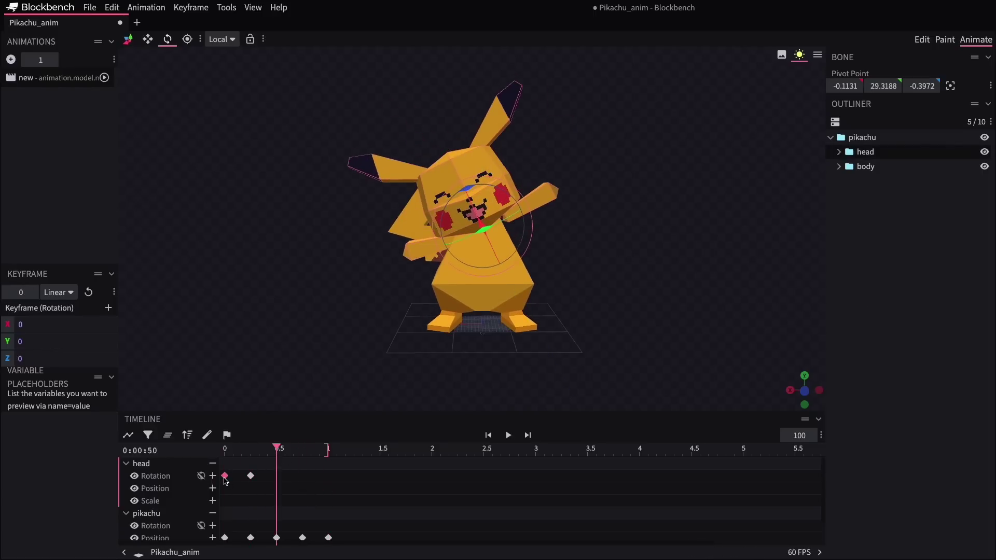
pyautogui.click(225, 476)
pyautogui.hotkey('ctrl', 'c')
pyautogui.hotkey('ctrl', 'v')
pyautogui.click(328, 449)
pyautogui.hotkey('ctrl', 'v')
# Tilt the head the opposite way to a Z rotation of 25 at 0.75 seconds, and play the animation.
pyautogui.click(303, 449)
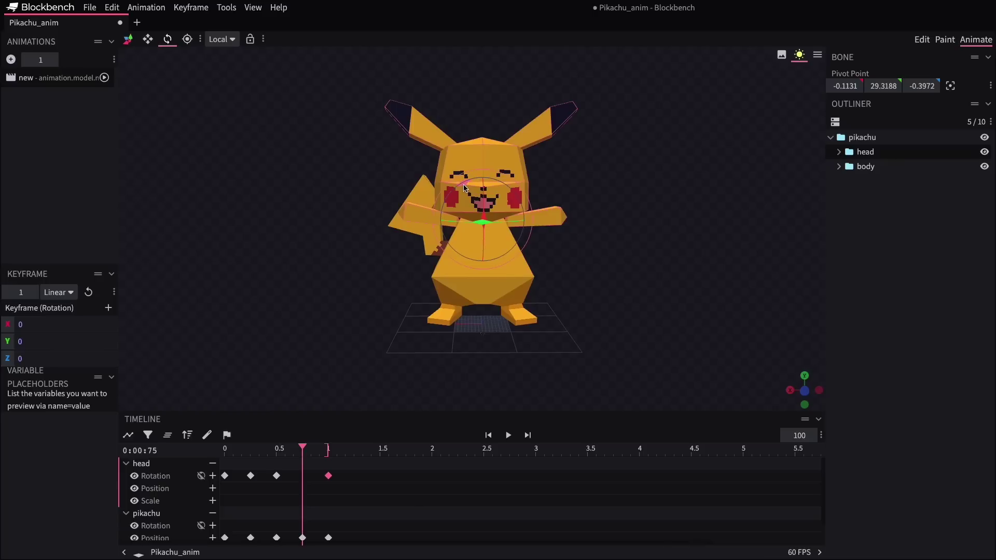
pyautogui.moveTo(482, 183); pyautogui.dragTo(503, 212)
pyautogui.click(509, 436)
pyautogui.click(861, 216)
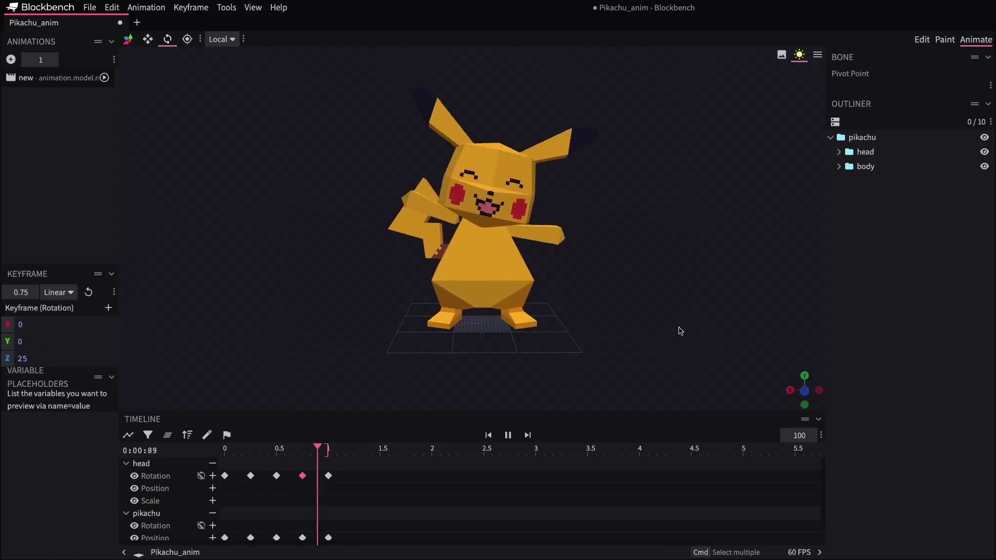
pyautogui.moveTo(640, 332); pyautogui.dragTo(700, 306)
# Add rotation keyframes to the foot_R group at 0 and 0.25 seconds.
pyautogui.click(447, 323)
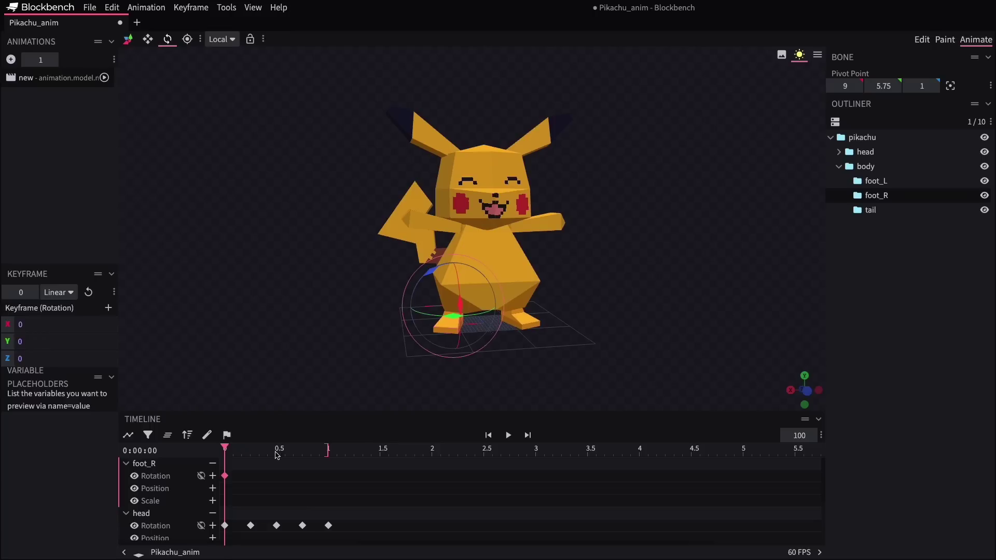
pyautogui.moveTo(254, 455); pyautogui.dragTo(249, 452)
pyautogui.moveTo(565, 340); pyautogui.dragTo(511, 344)
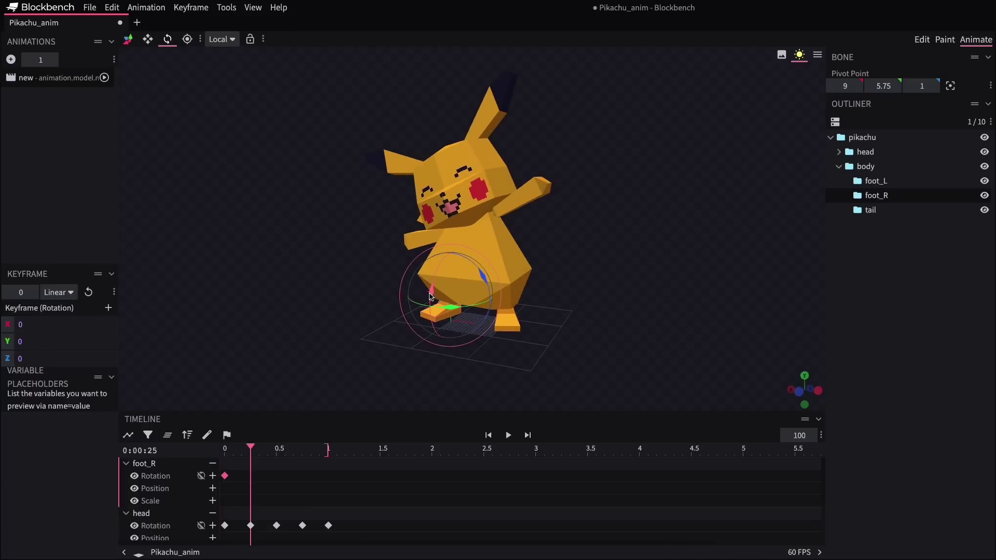
pyautogui.moveTo(433, 306); pyautogui.dragTo(436, 266)
# Tilt foot_R about its X axis at 0.75 seconds, add rotation keyframes at 0.5 and 1 second, and preview the dance.
pyautogui.click(276, 450)
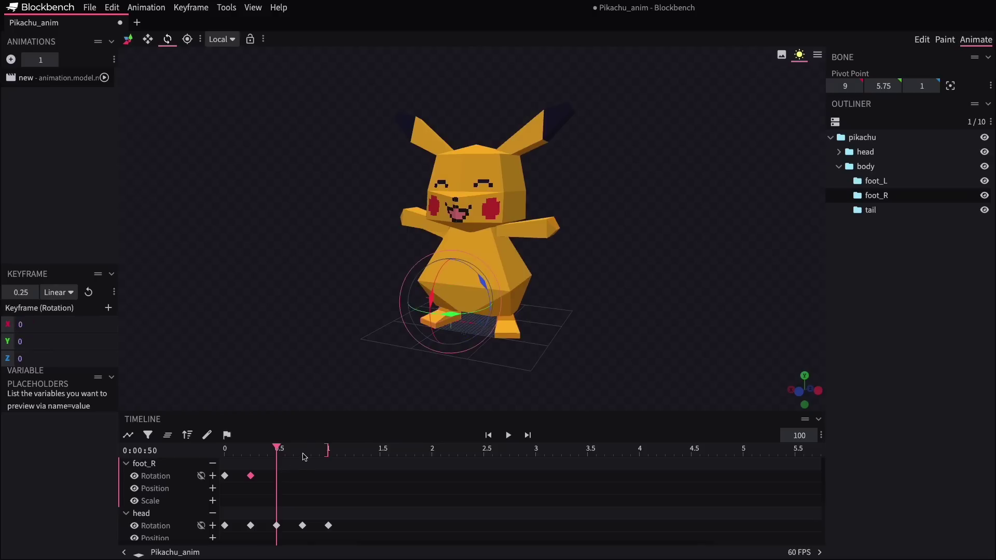
pyautogui.moveTo(304, 456); pyautogui.dragTo(303, 454)
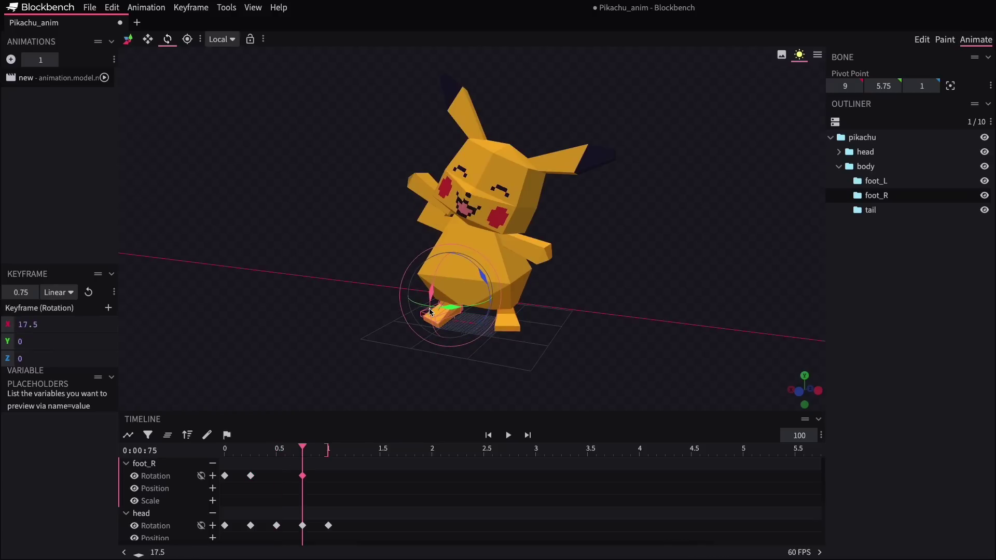
pyautogui.moveTo(431, 316); pyautogui.dragTo(495, 298)
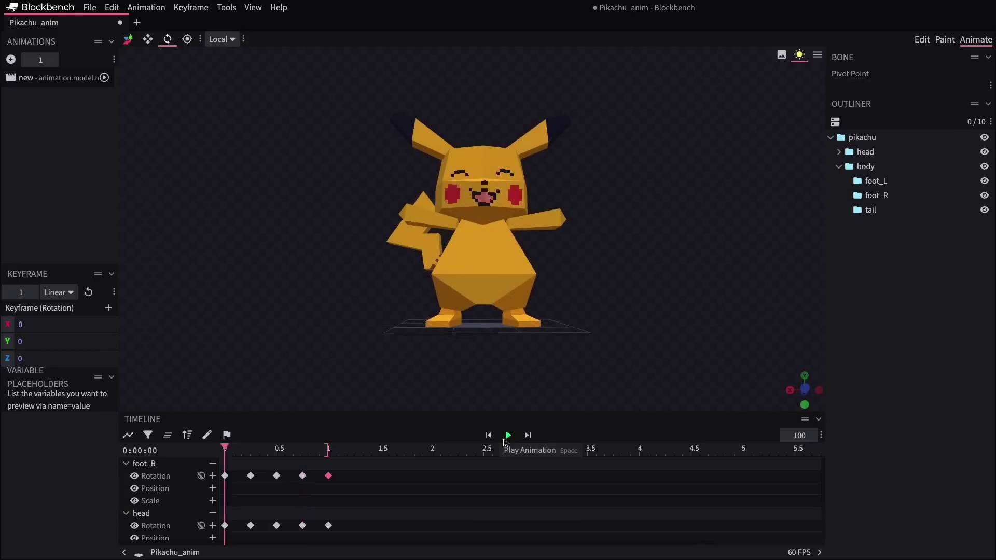
pyautogui.click(509, 436)
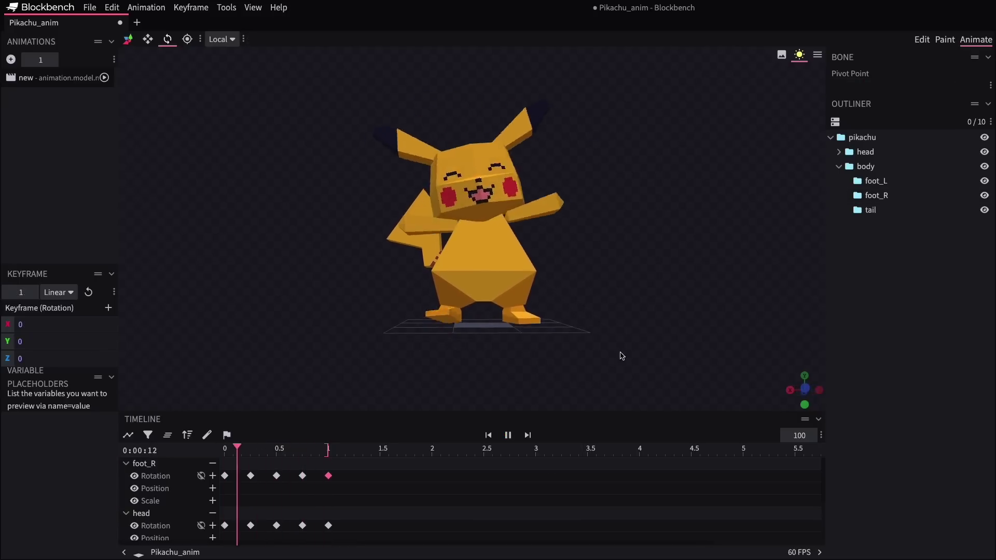
pyautogui.moveTo(618, 355); pyautogui.dragTo(585, 369)
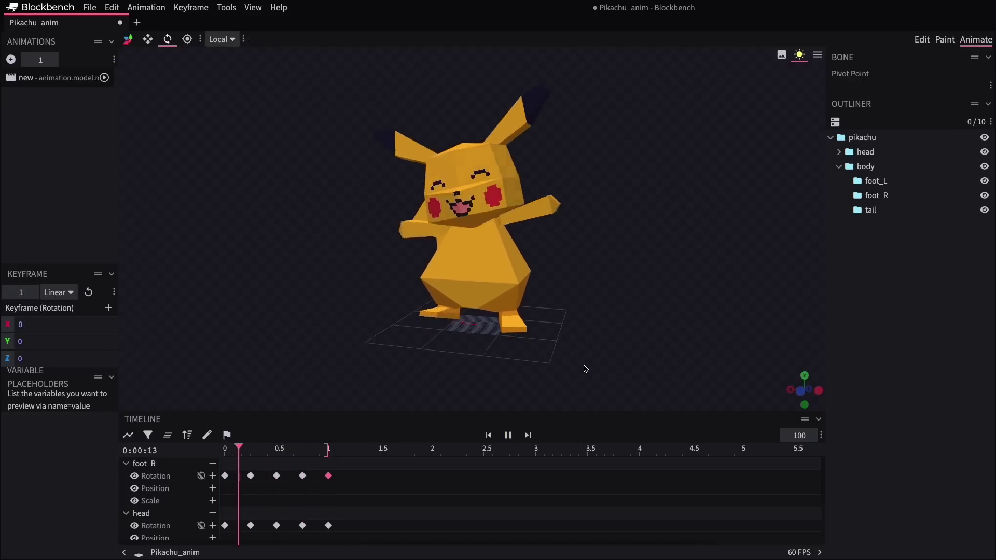